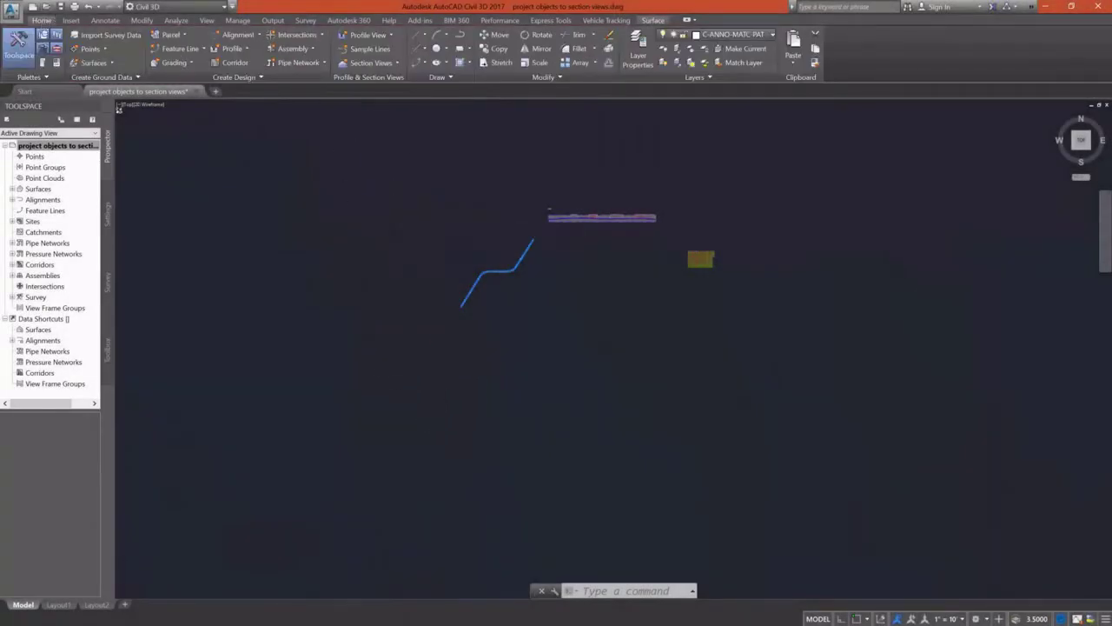
Zoom in on the fire hydrant block beside the corridor and bring up its context menu
scroll(447, 296, up, 5)
scroll(447, 278, up, 4)
scroll(529, 442, up, 3)
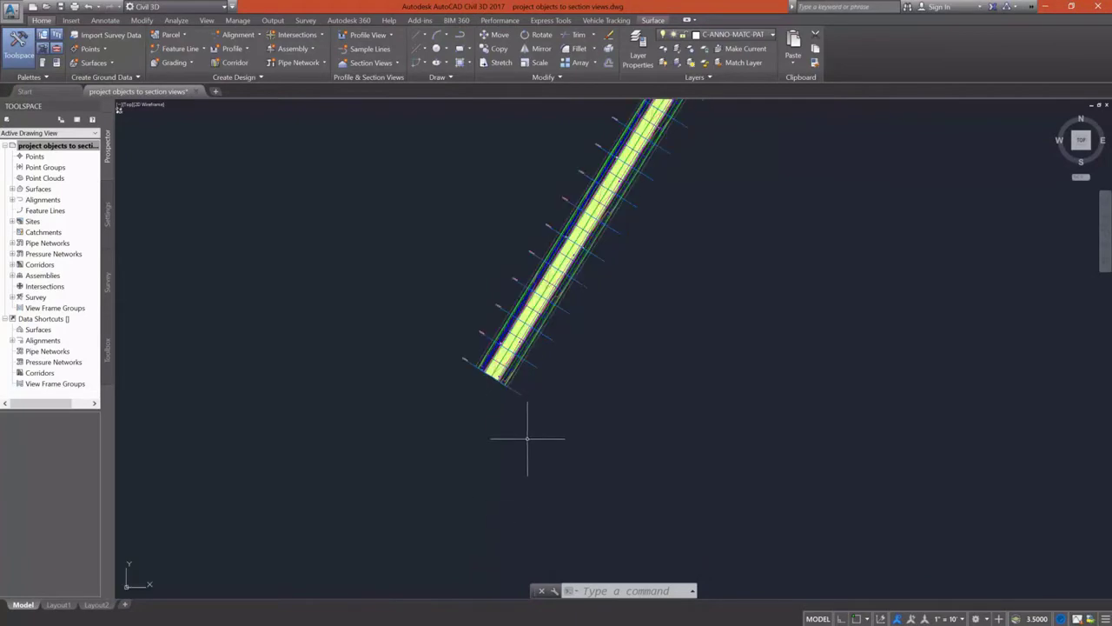
scroll(356, 282, up, 3)
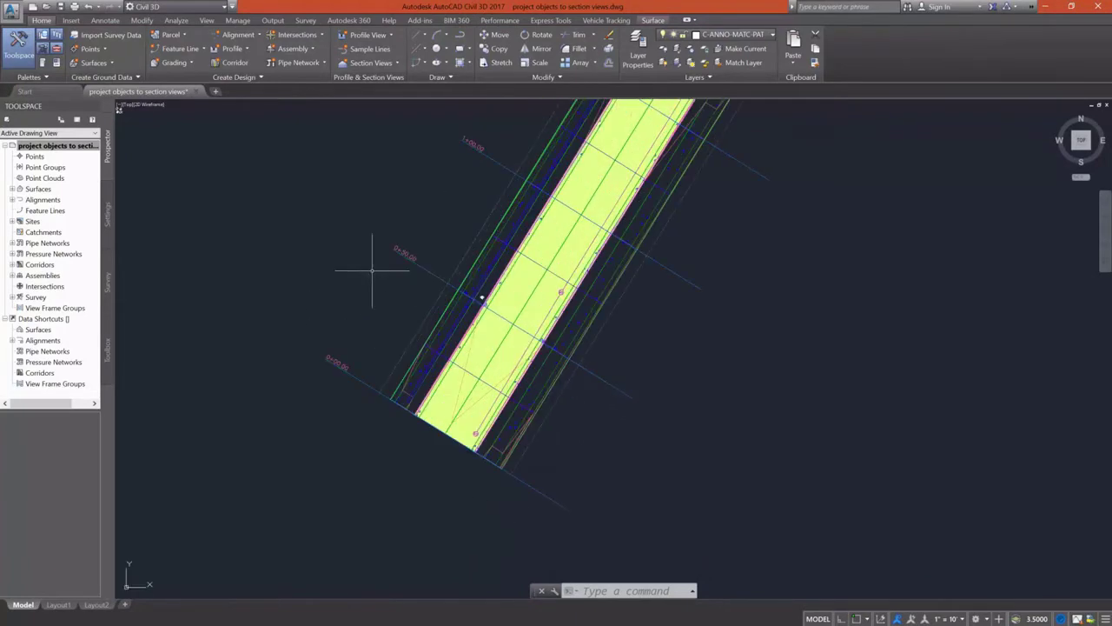
scroll(467, 293, up, 2)
scroll(437, 266, up, 3)
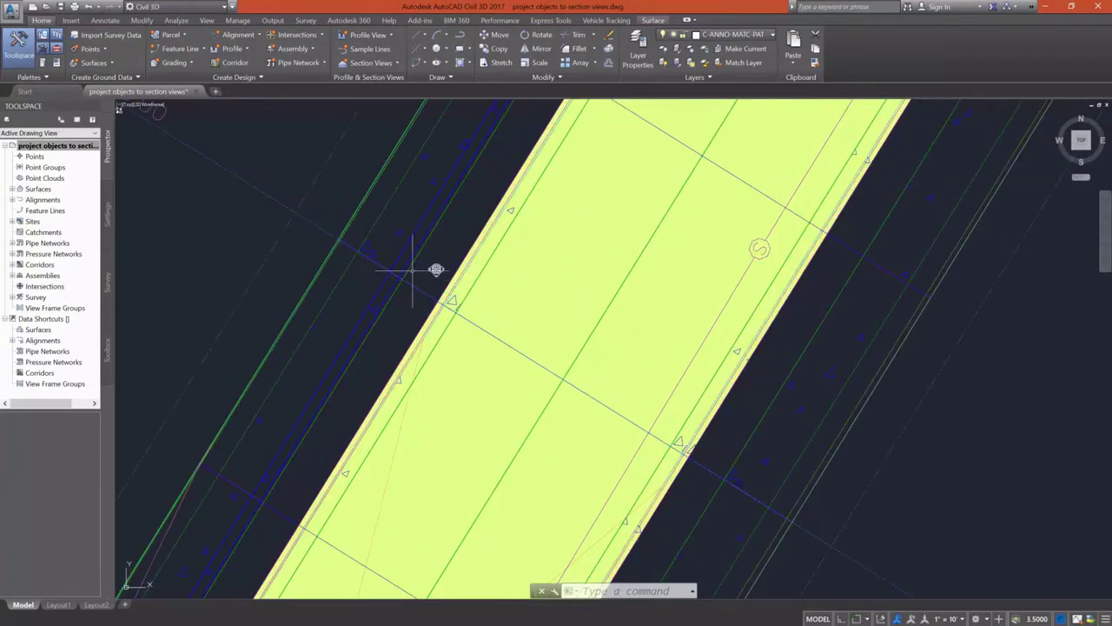
scroll(436, 272, up, 1)
scroll(436, 272, up, 1)
scroll(436, 272, down, 1)
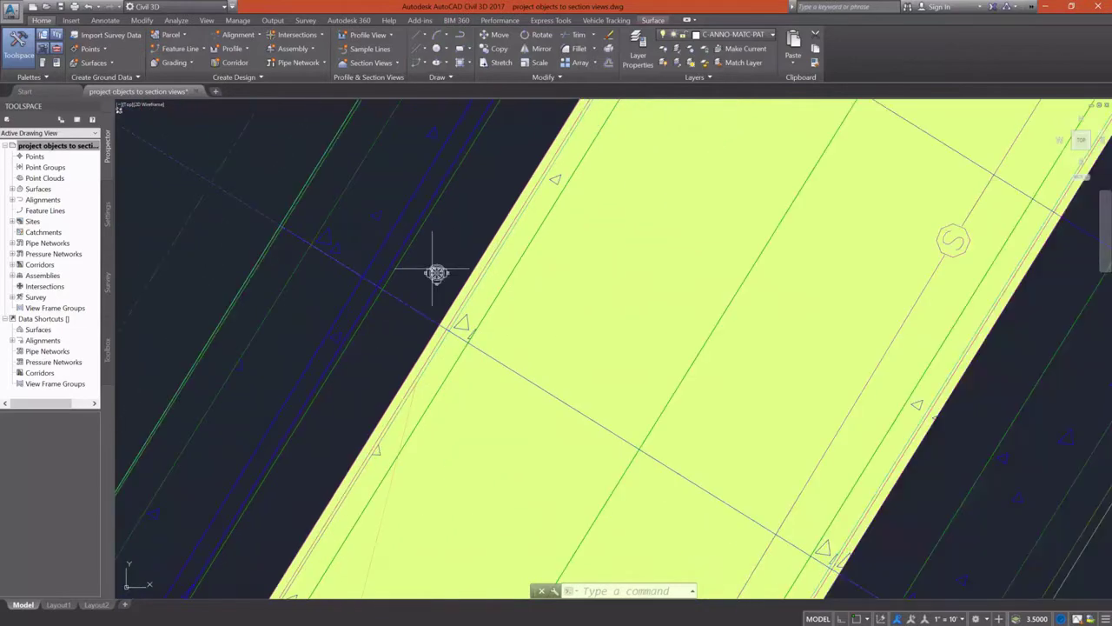
right_click(436, 272)
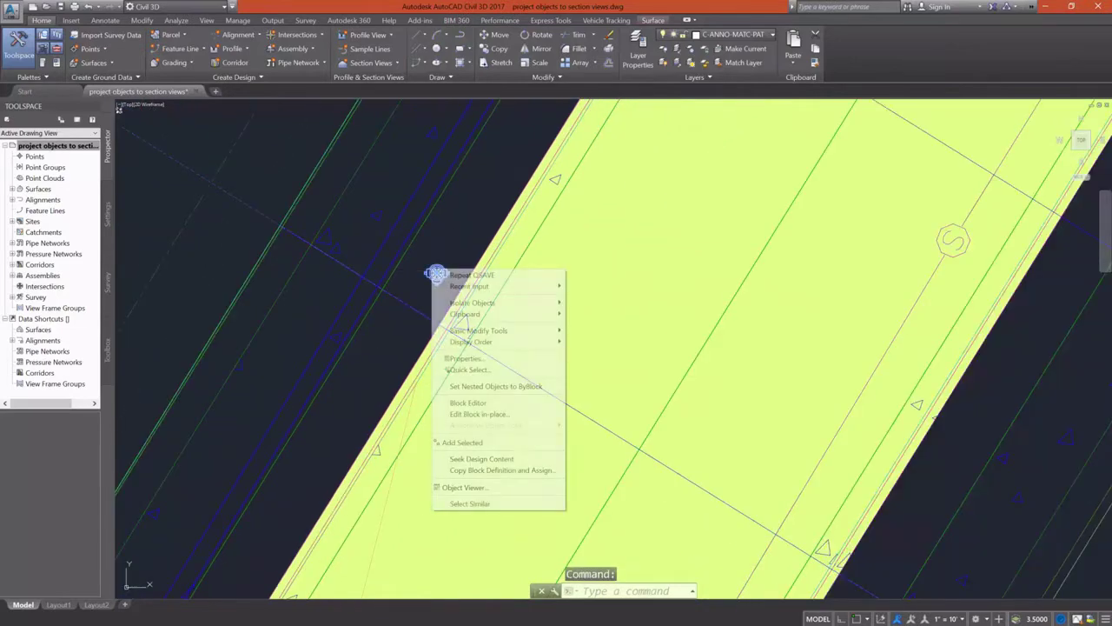
click(493, 488)
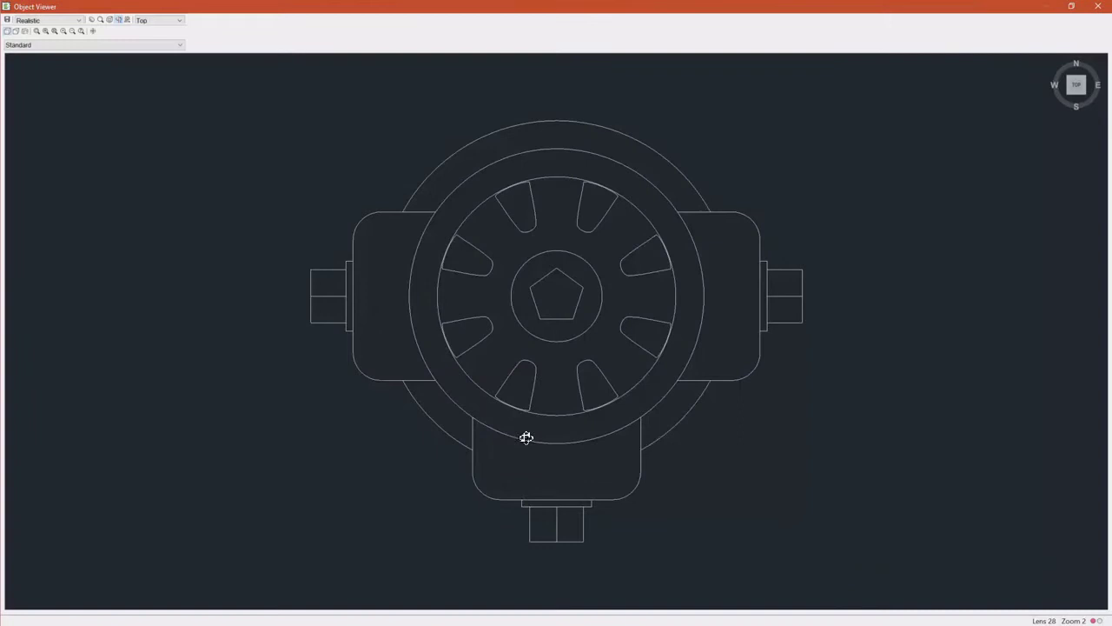
scroll(527, 434, down, 3)
drag(531, 417, 533, 155)
drag(800, 234, 529, 197)
drag(519, 246, 692, 372)
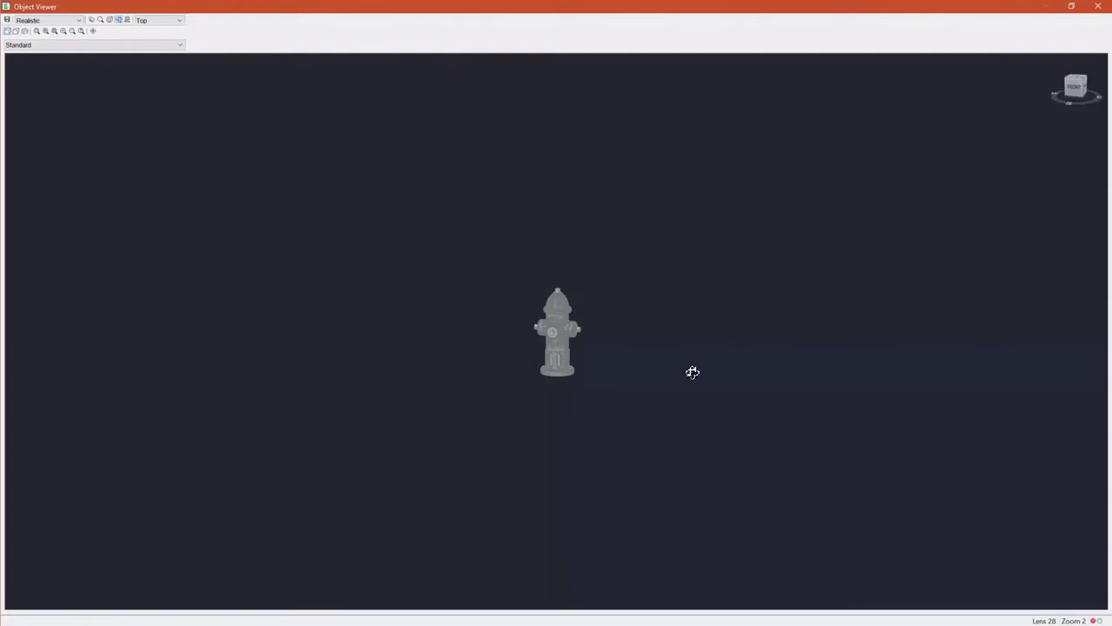
right_click(463, 250)
click(492, 255)
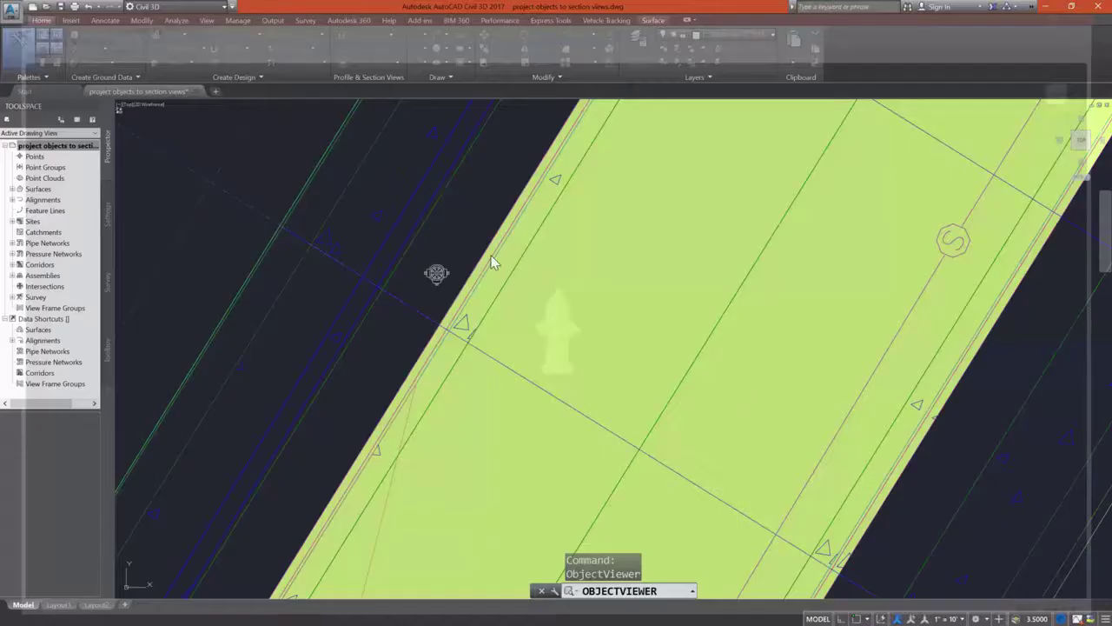
Zoom out over the drawing and frame the full grid of corridor section views
scroll(492, 260, down, 3)
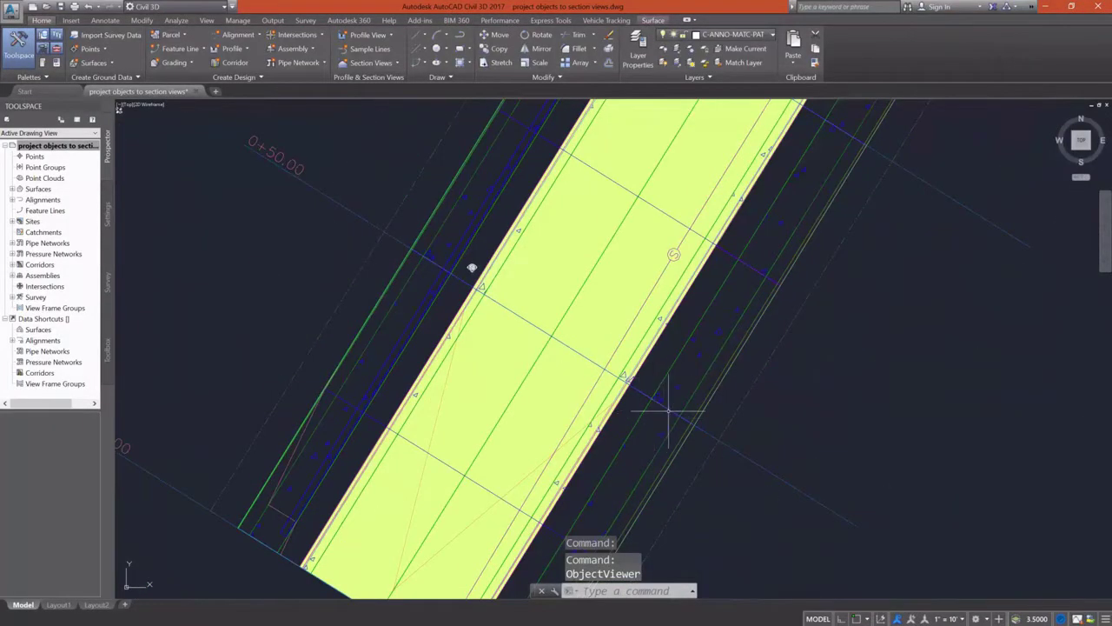
scroll(669, 413, down, 8)
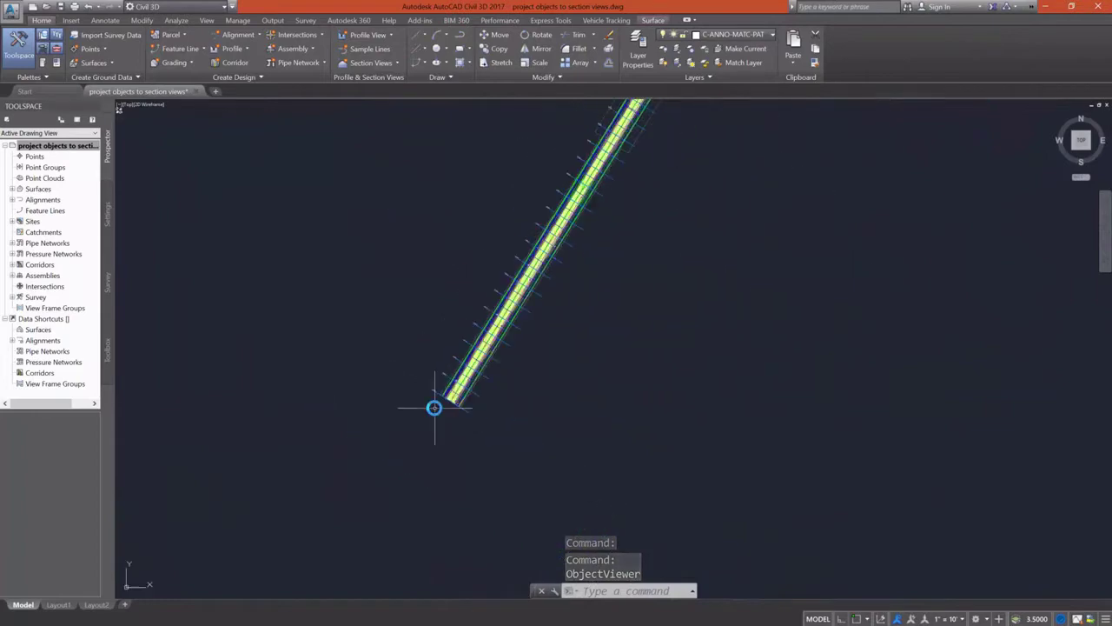
scroll(435, 407, down, 8)
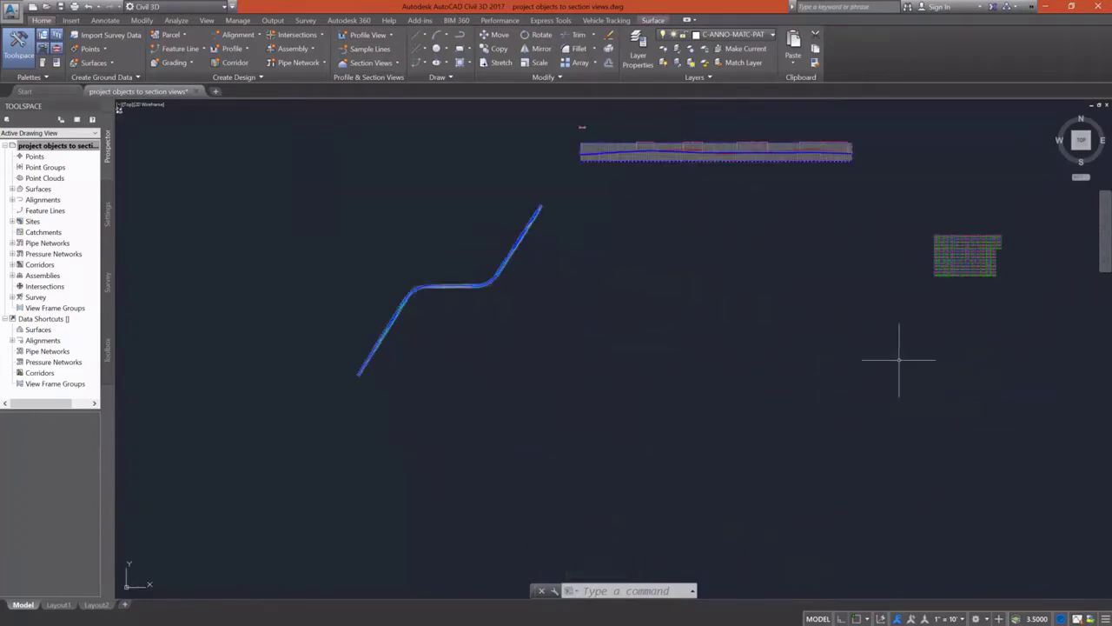
scroll(1023, 224, up, 6)
scroll(564, 435, down, 2)
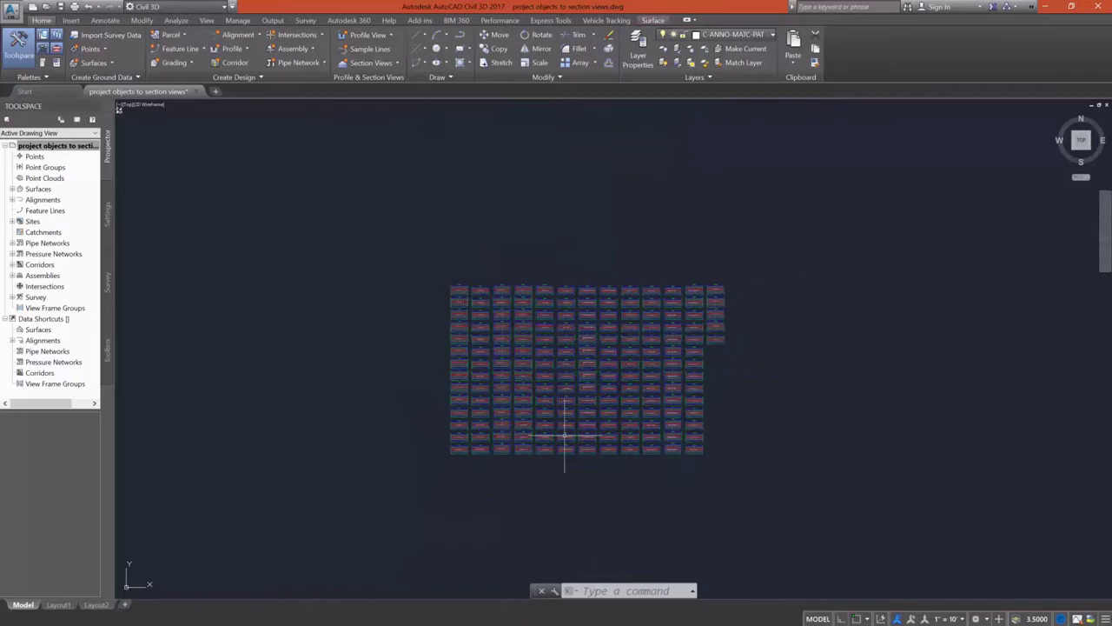
scroll(586, 489, up, 2)
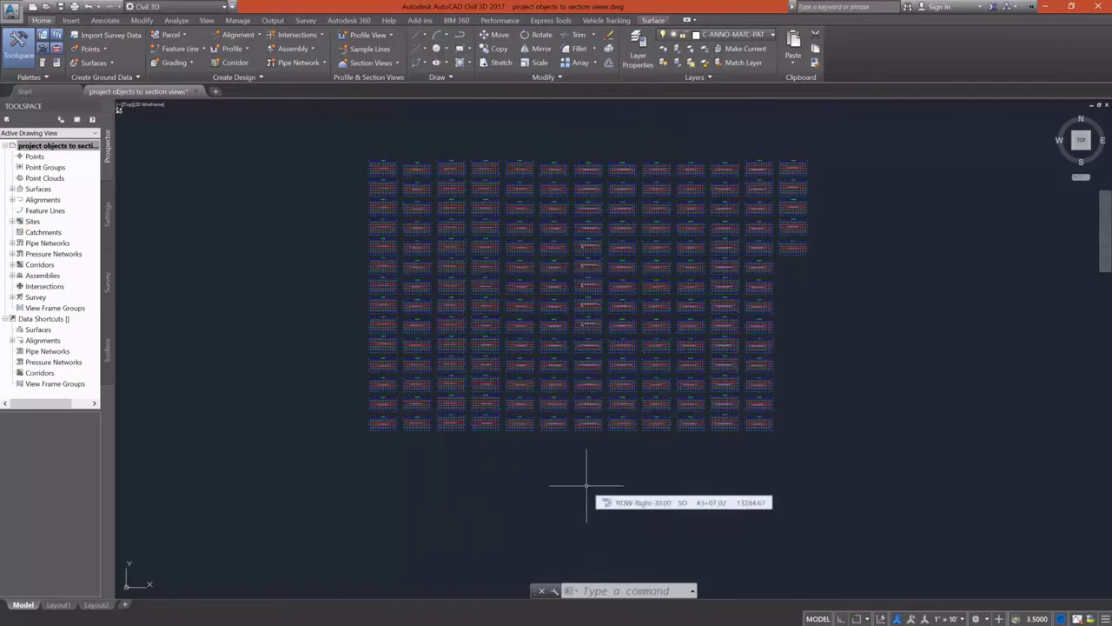
Launch Project Objects To Multiple Section Views and pick the top-left section view as the target
click(390, 64)
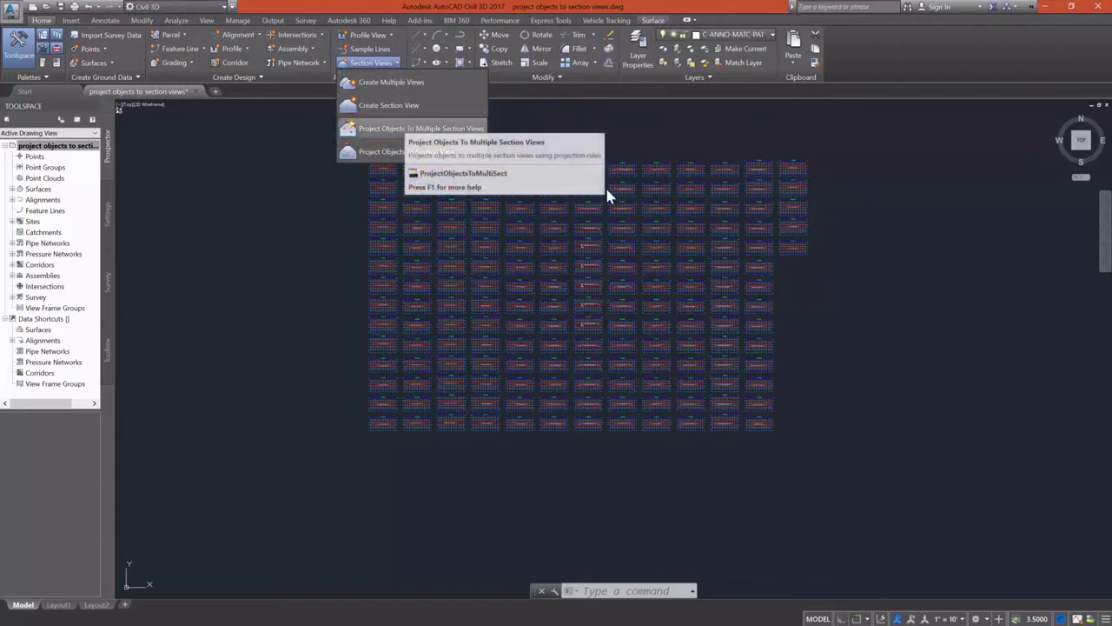
click(404, 128)
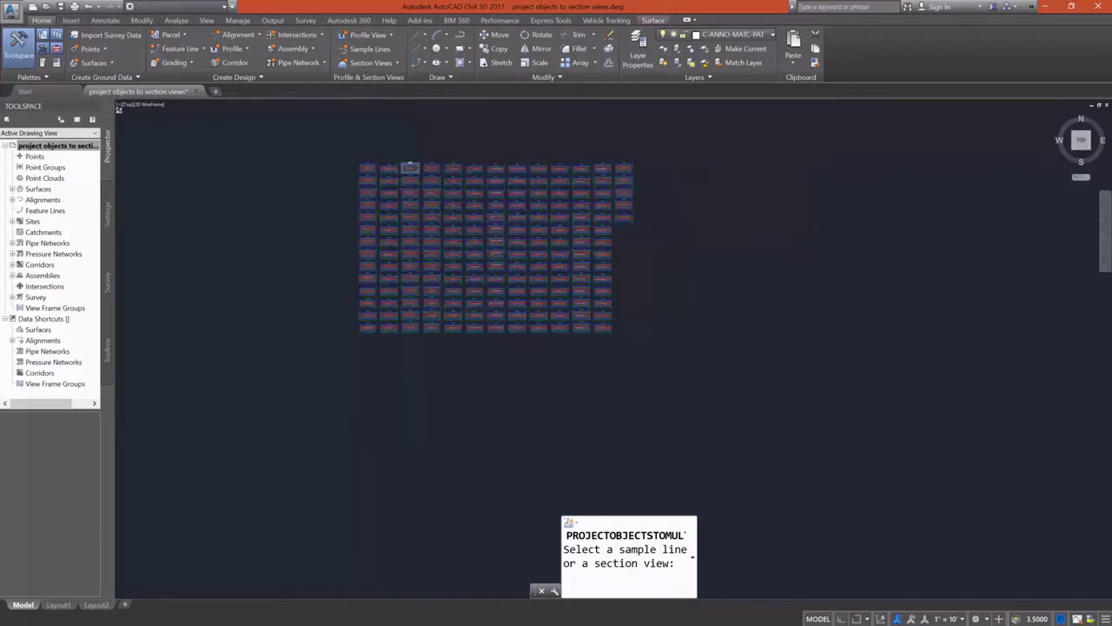
scroll(397, 169, up, 4)
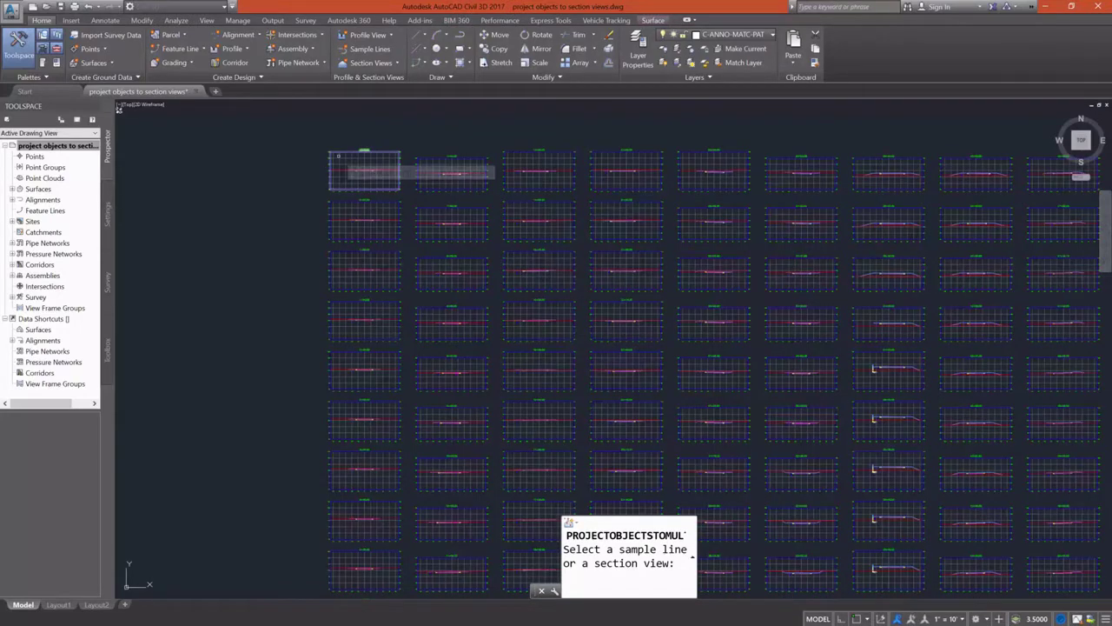
click(339, 163)
scroll(495, 188, down, 8)
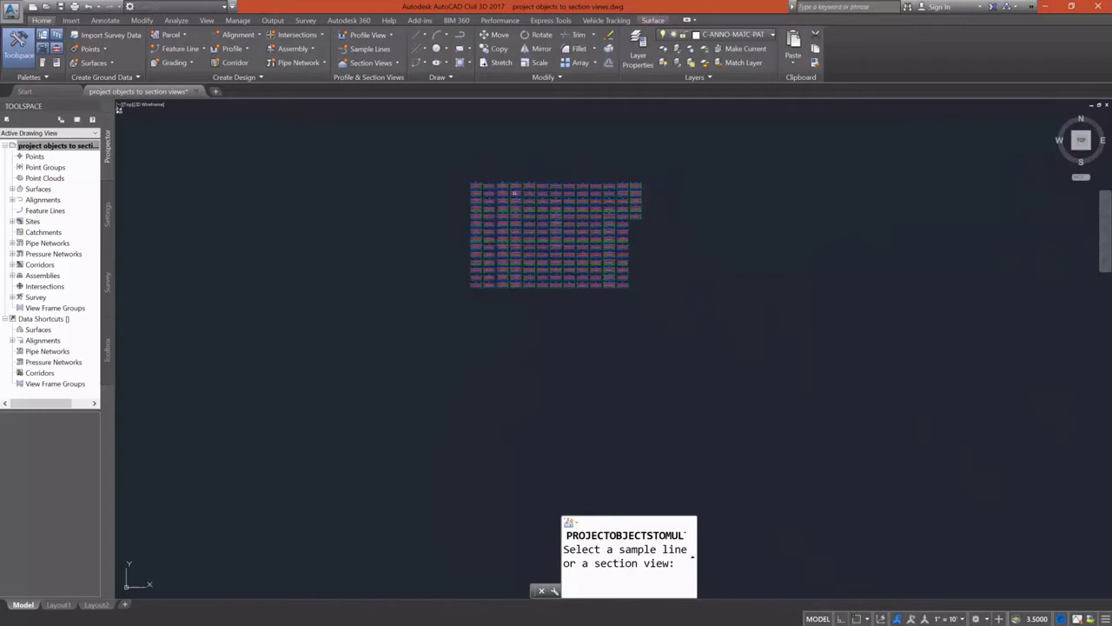
scroll(514, 192, up, 6)
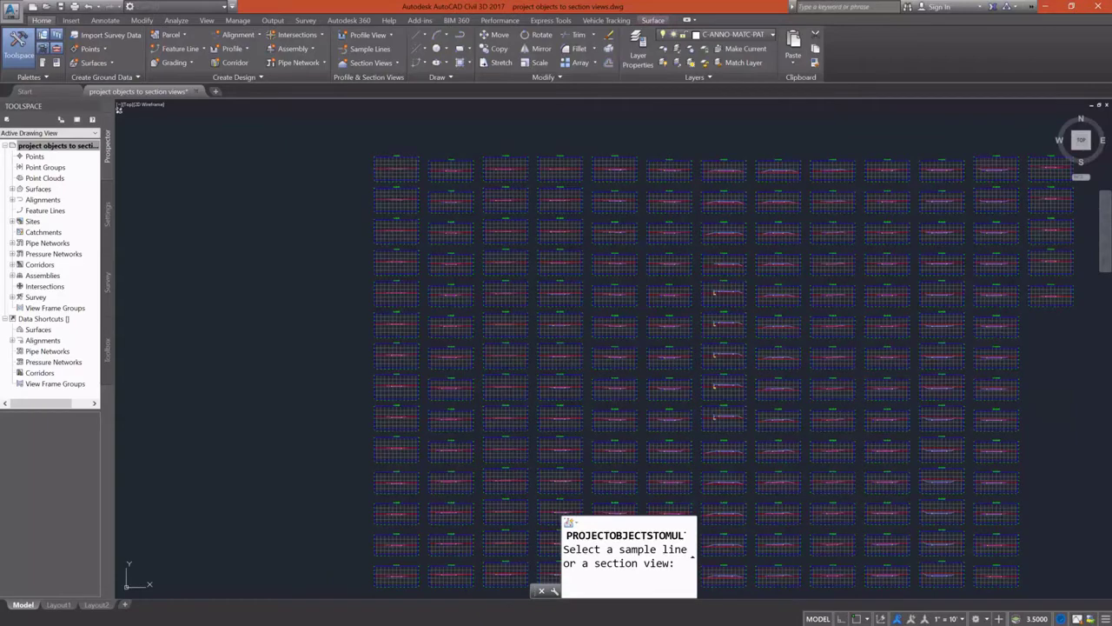
Limit projection to 25% toward both the previous and the next sample lines
click(644, 497)
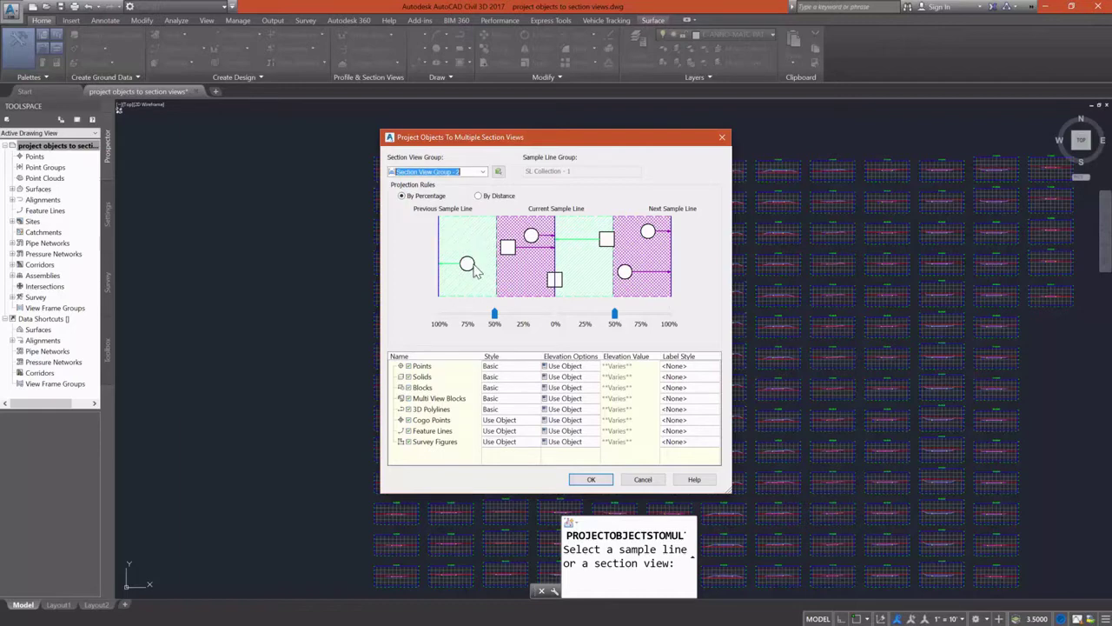
mouse_move(495, 313)
mouse_down()
mouse_move(519, 318)
mouse_move(472, 311)
mouse_move(529, 316)
mouse_up()
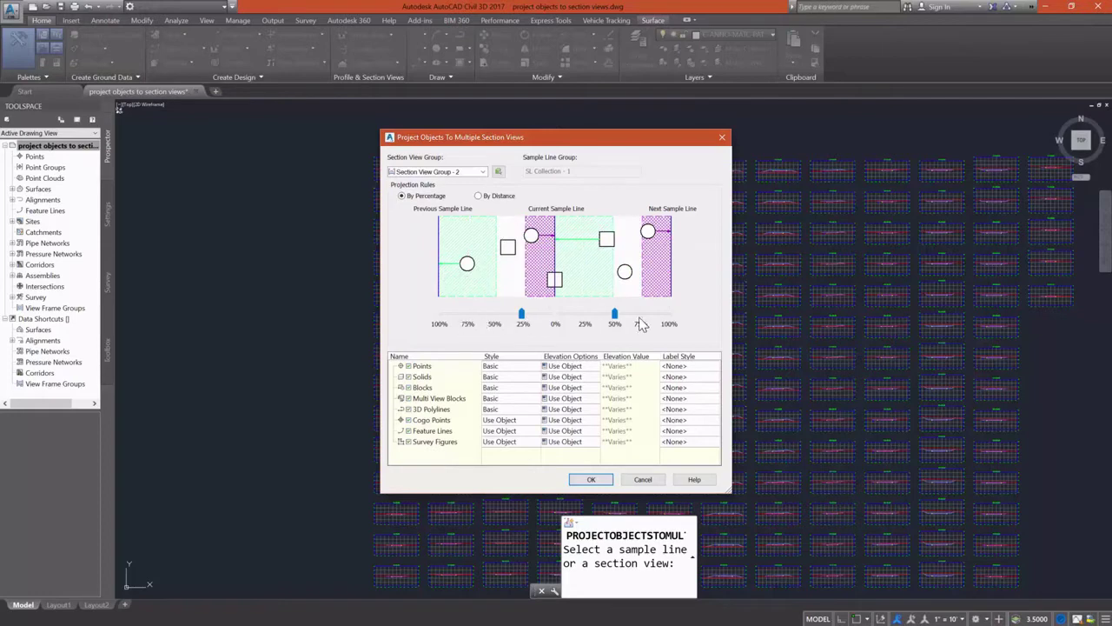
drag(615, 316, 588, 320)
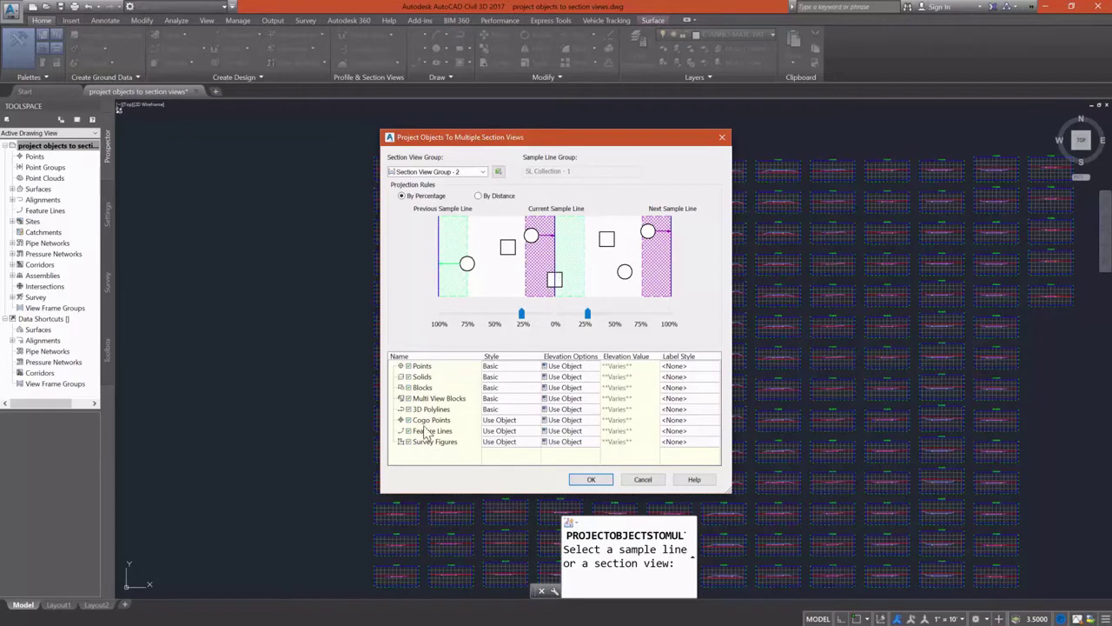
Keep Solids at the Basic style and bring up the projection style choices for Multi View Blocks
click(480, 371)
click(437, 389)
click(497, 397)
click(538, 319)
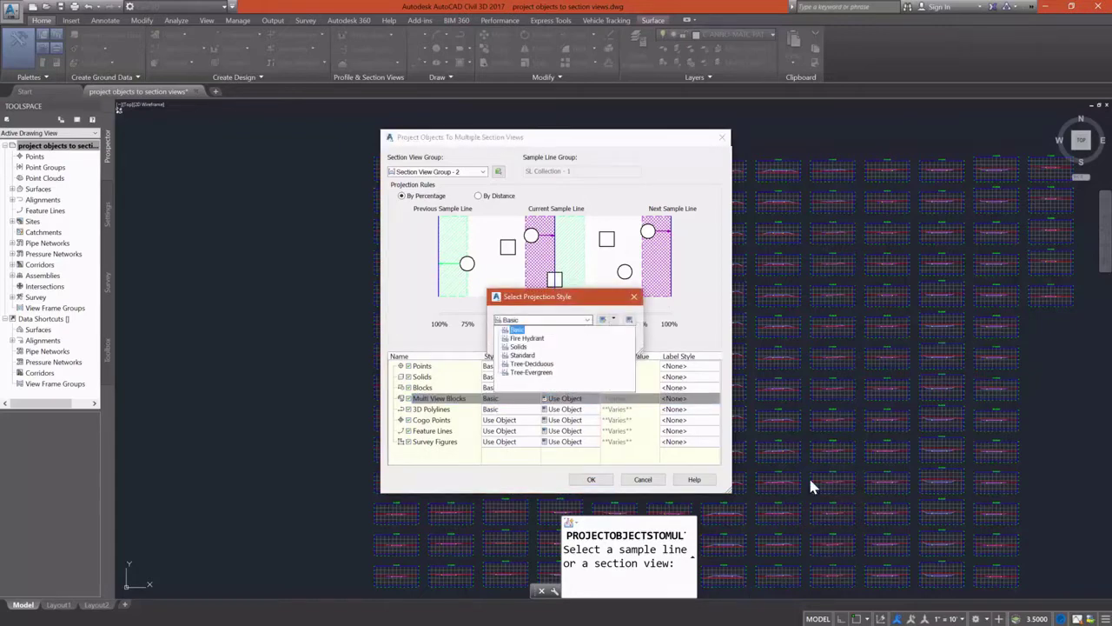
Select the Fire Hydrant style and review its Display and Section settings, including the Hydrant Elevation marker
click(528, 339)
click(612, 320)
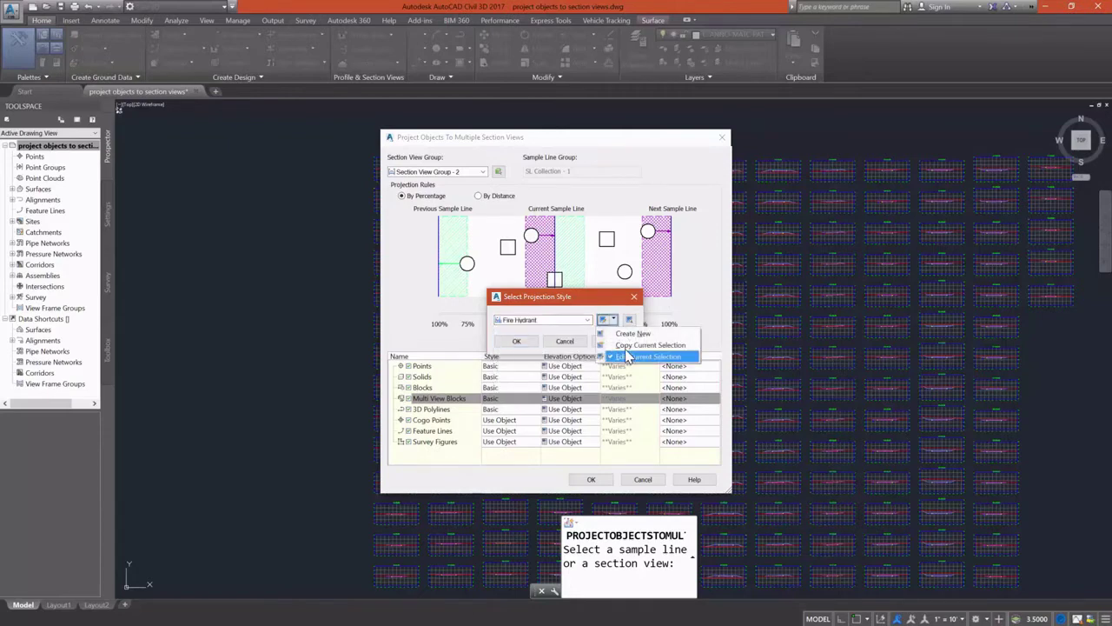
click(634, 356)
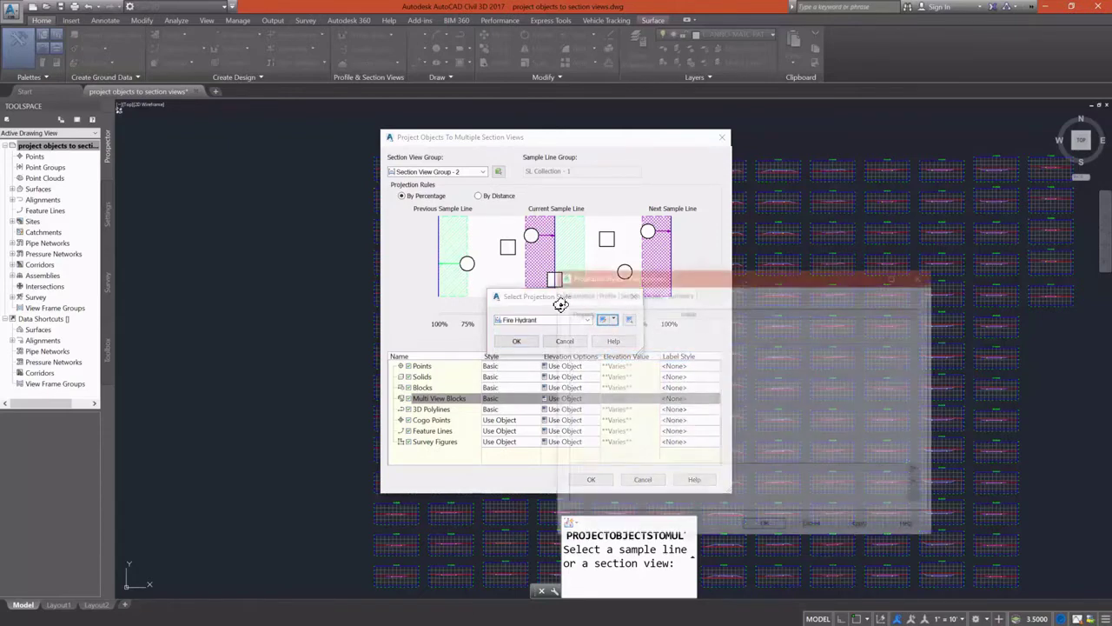
drag(654, 276, 542, 183)
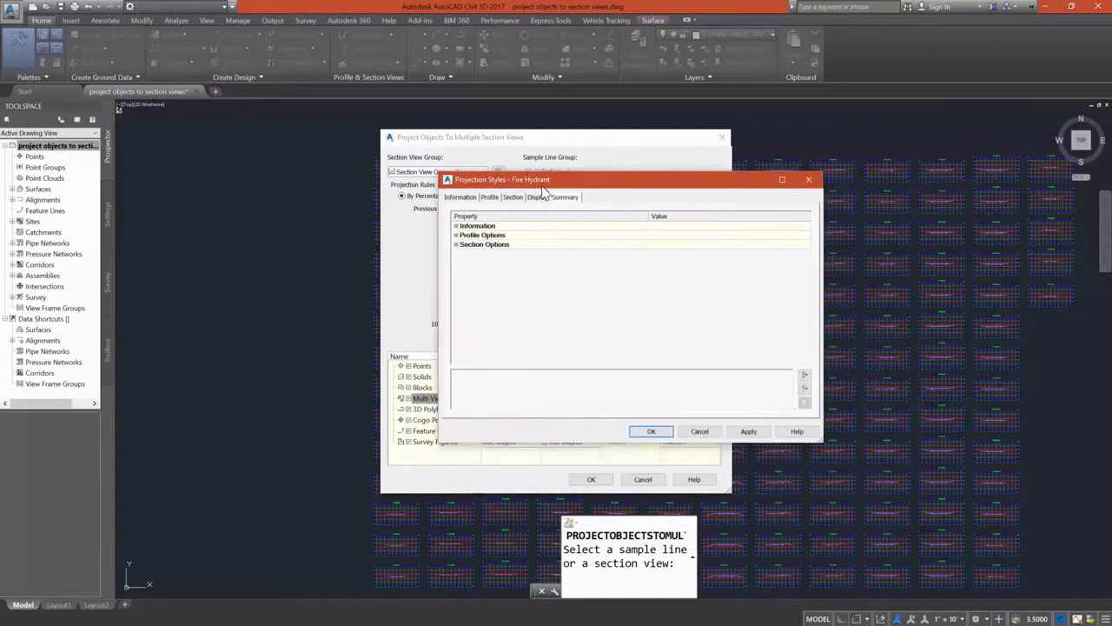
click(537, 198)
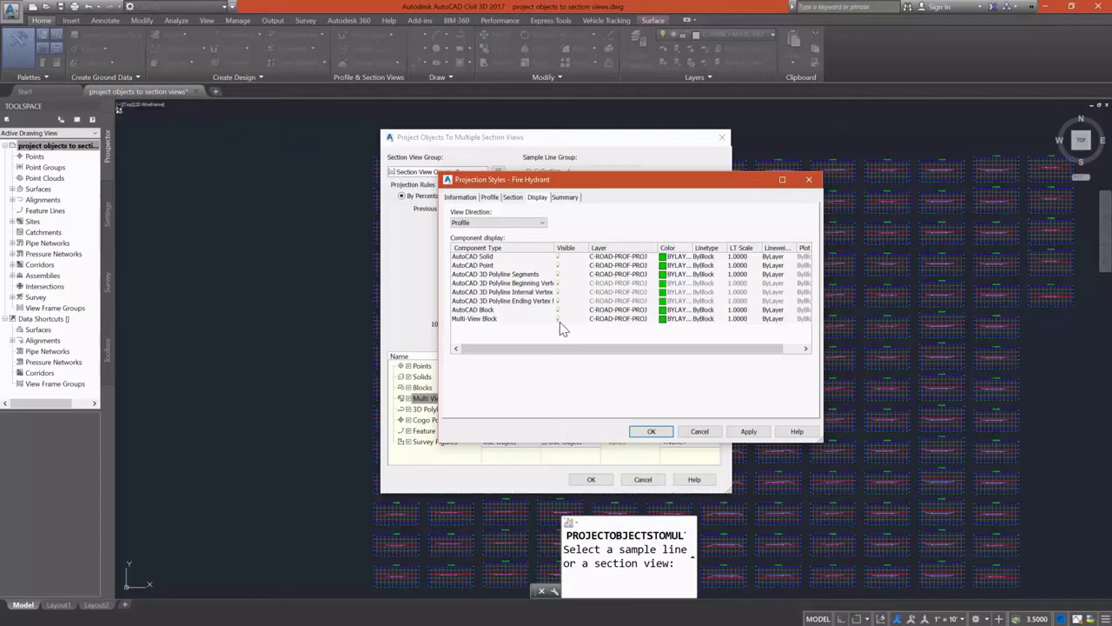
click(512, 198)
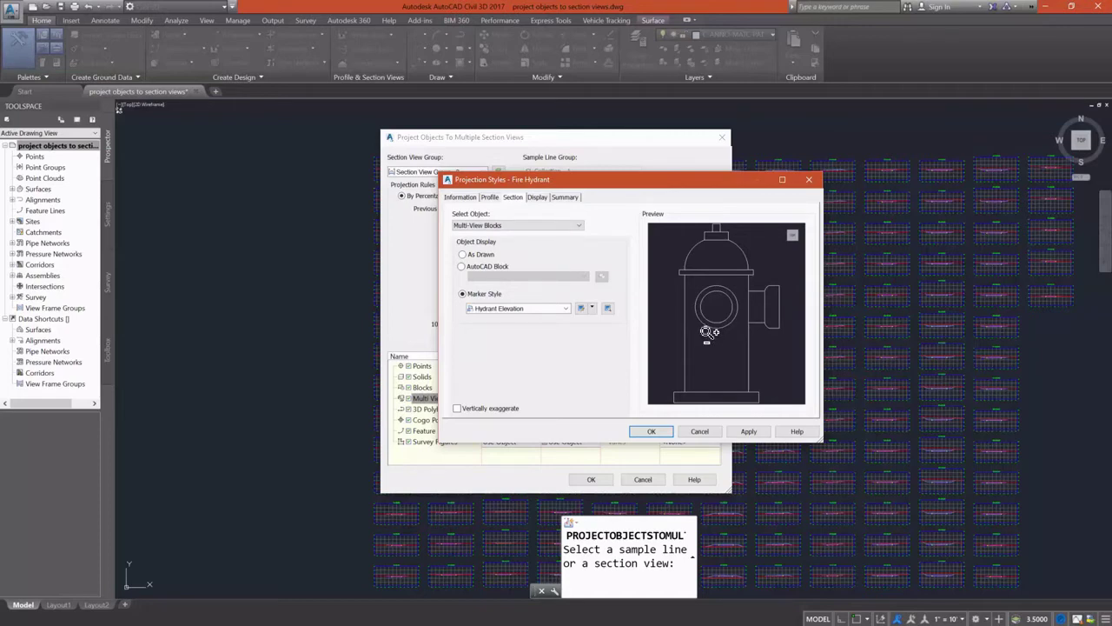
Accept Fire Hydrant for Multi View Blocks, keep Use Object elevation, and close the projection dialog
click(653, 432)
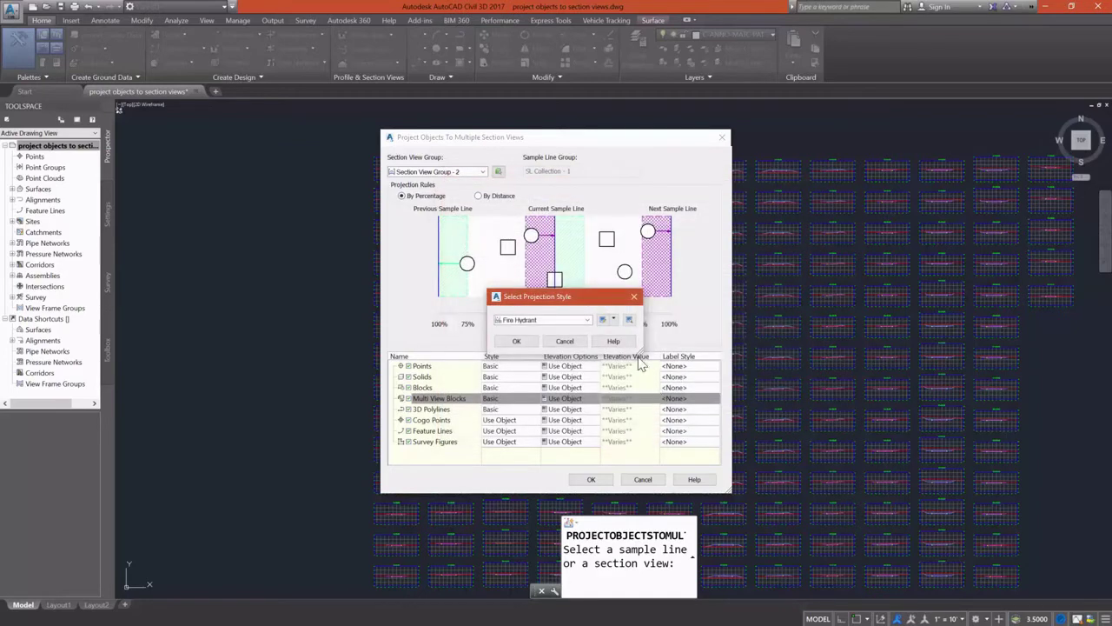
click(514, 341)
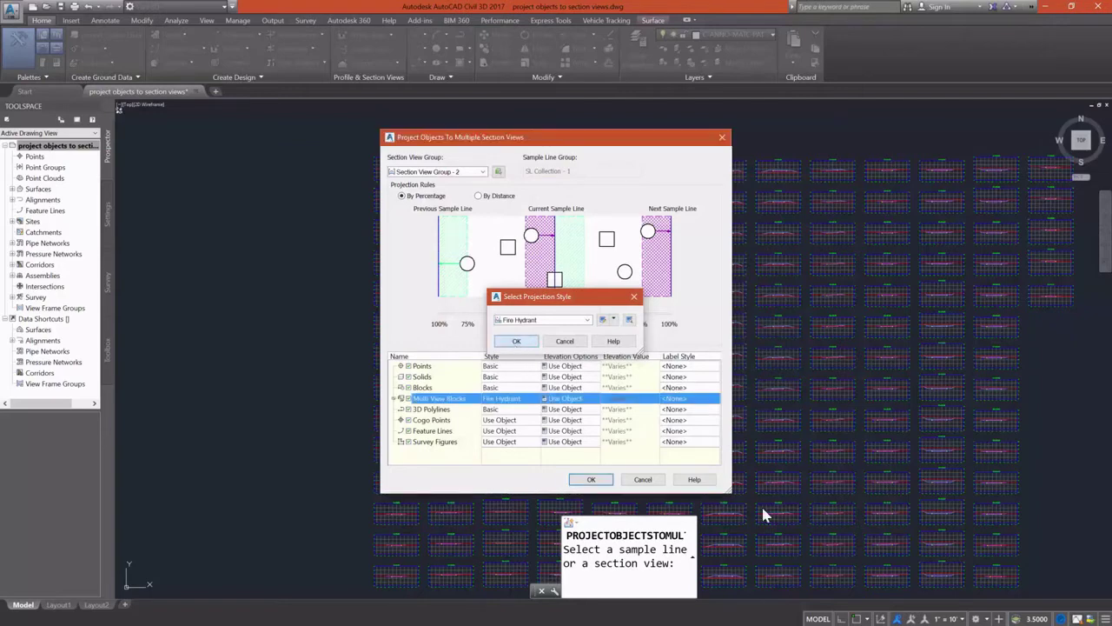
click(556, 399)
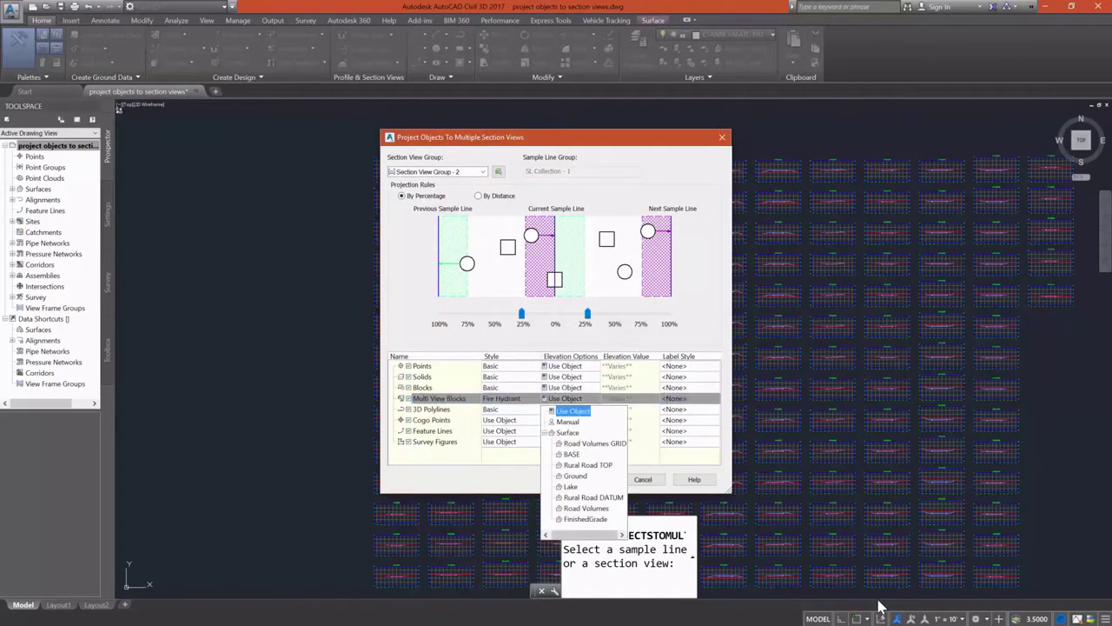
click(570, 421)
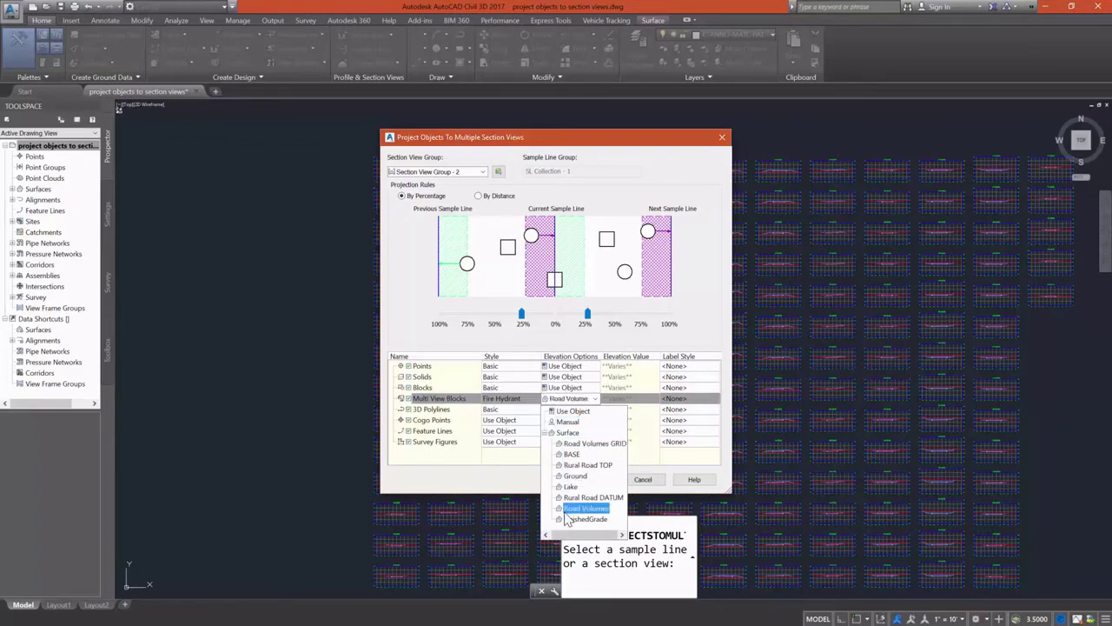
click(570, 410)
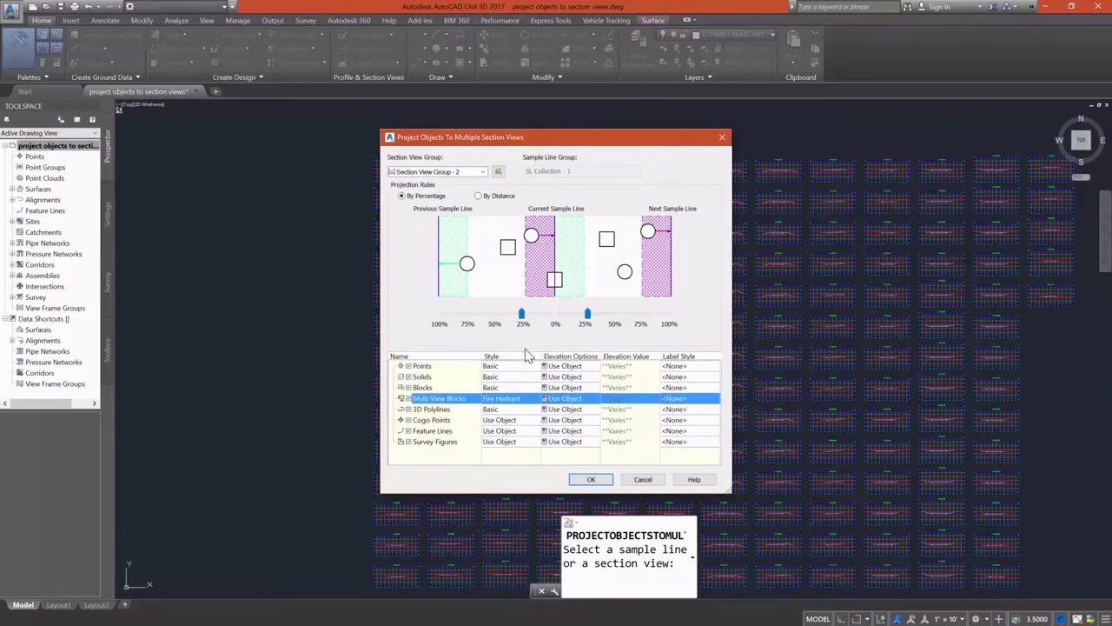
click(590, 479)
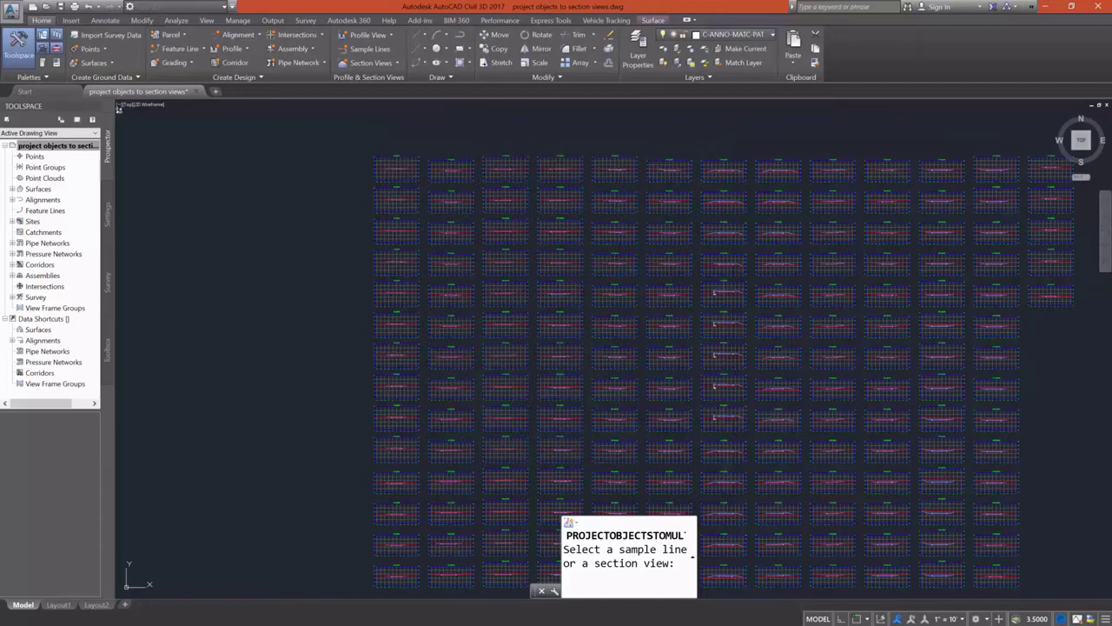
Project the 14 hydrant objects into the section views, then zoom to the 0+50.00 section
click(488, 343)
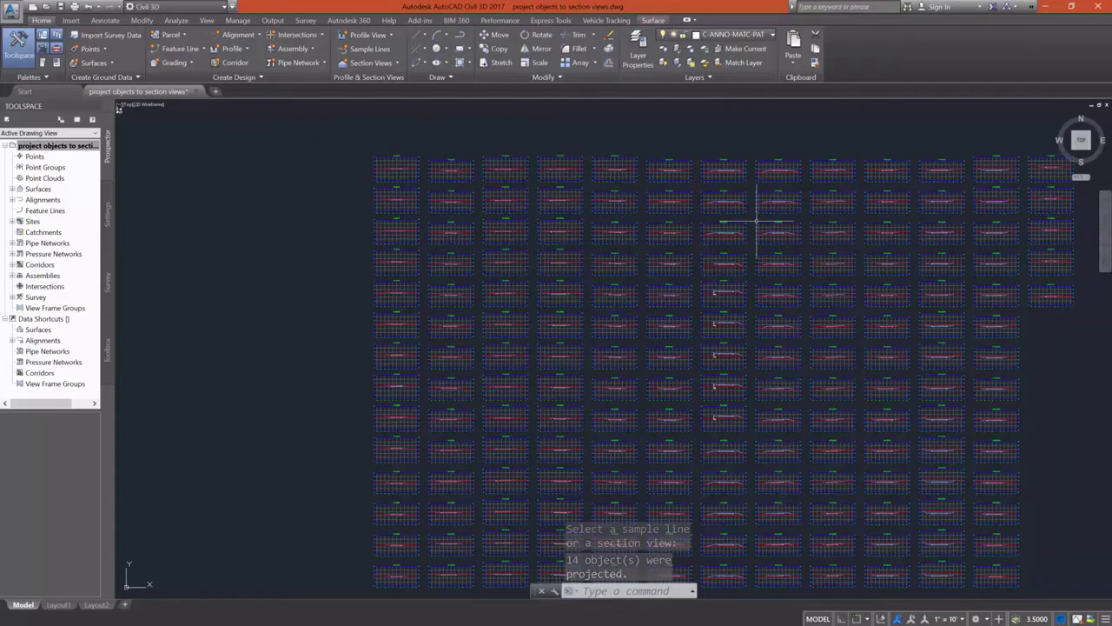
scroll(745, 260, down, 8)
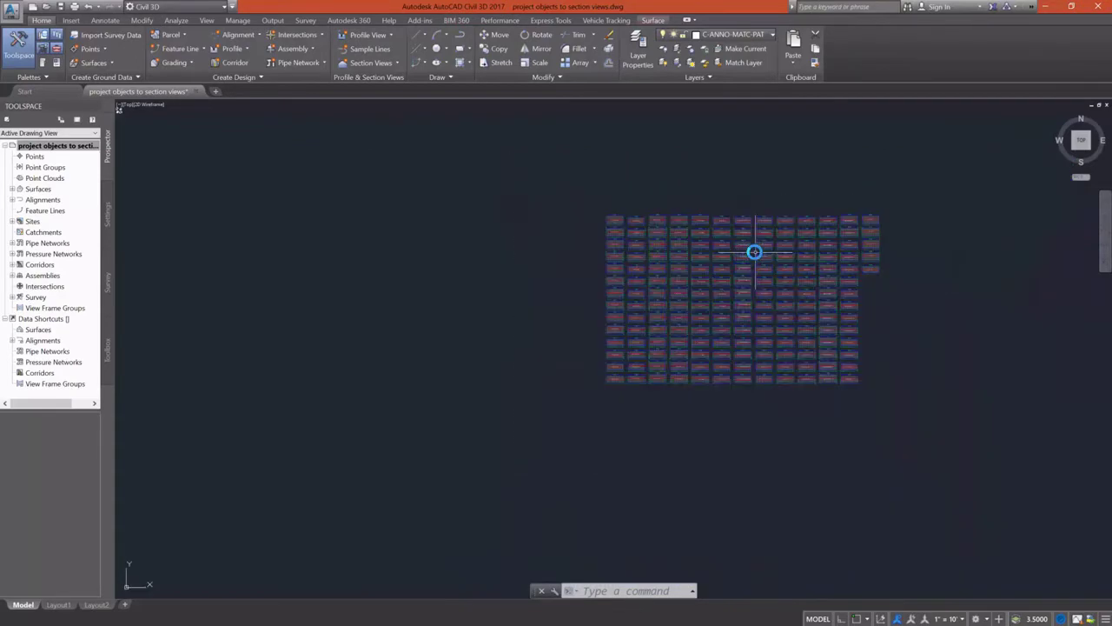
scroll(148, 357, up, 8)
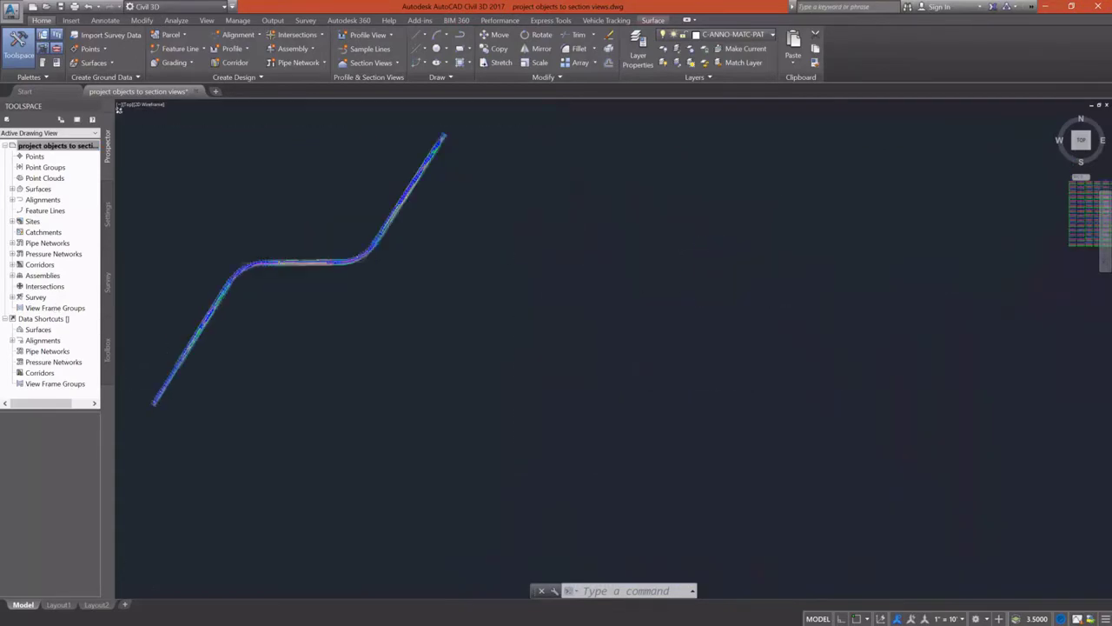
scroll(187, 374, up, 5)
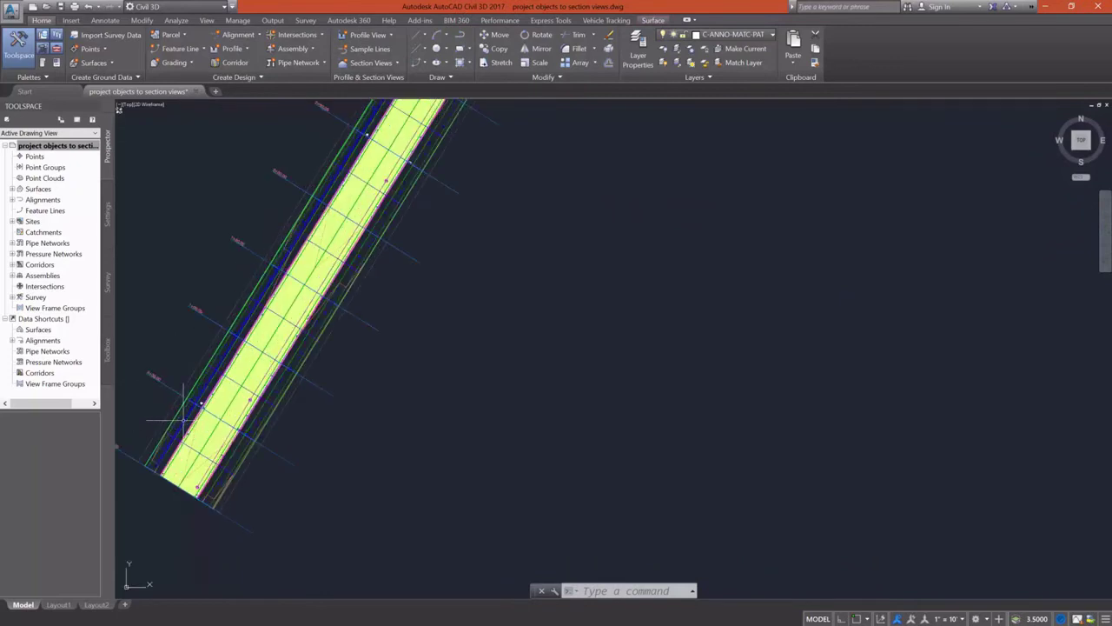
scroll(295, 352, down, 3)
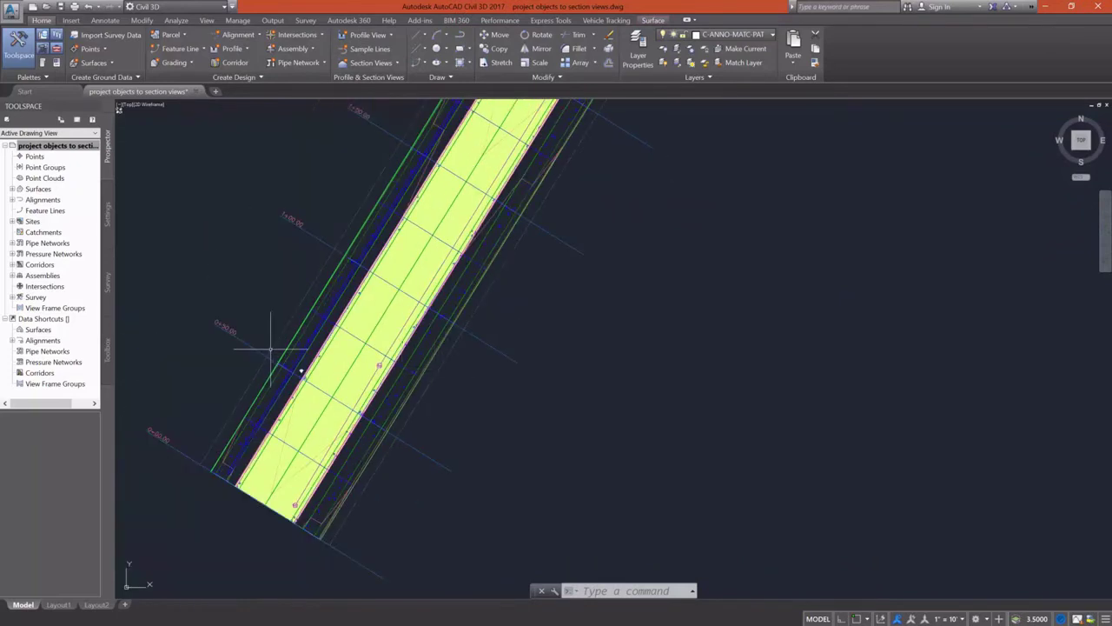
scroll(266, 369, down, 6)
scroll(266, 360, down, 6)
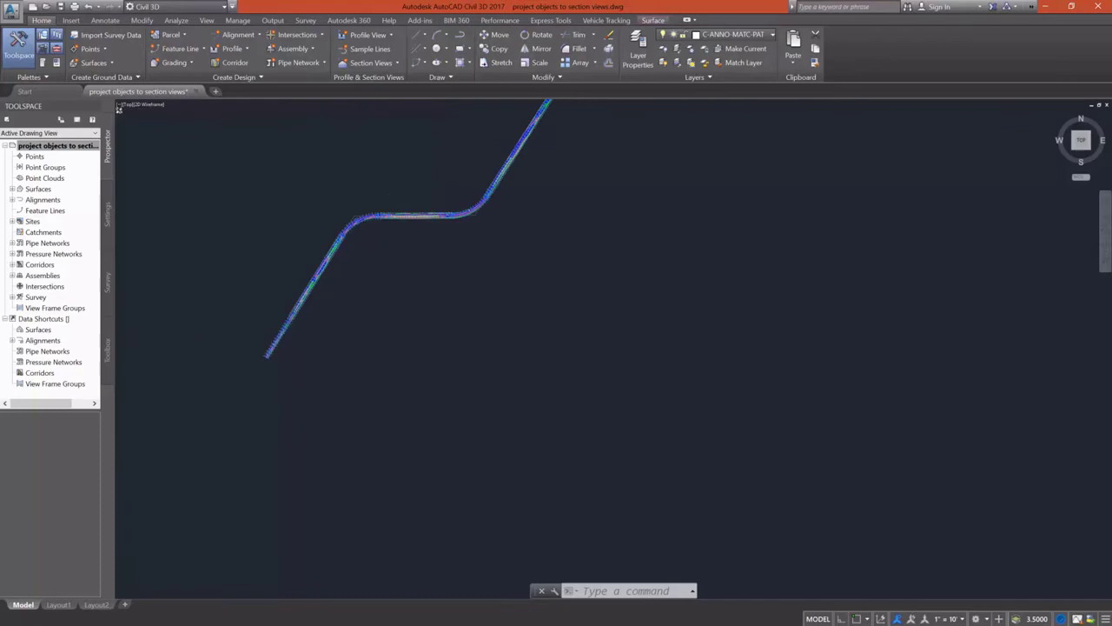
scroll(839, 211, up, 10)
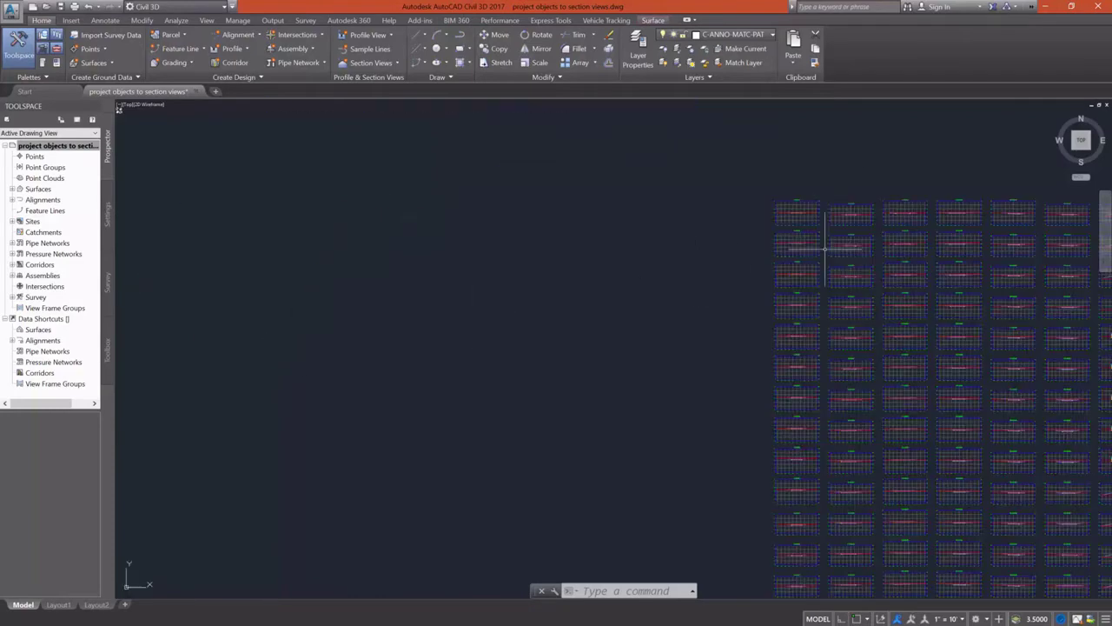
scroll(608, 260, up, 6)
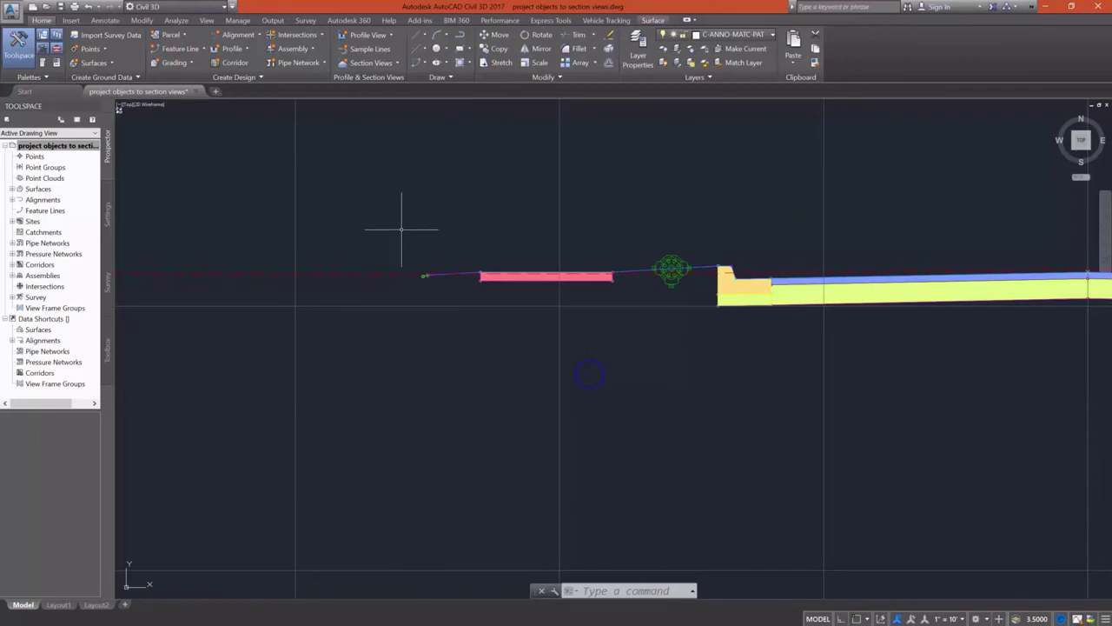
scroll(393, 236, down, 2)
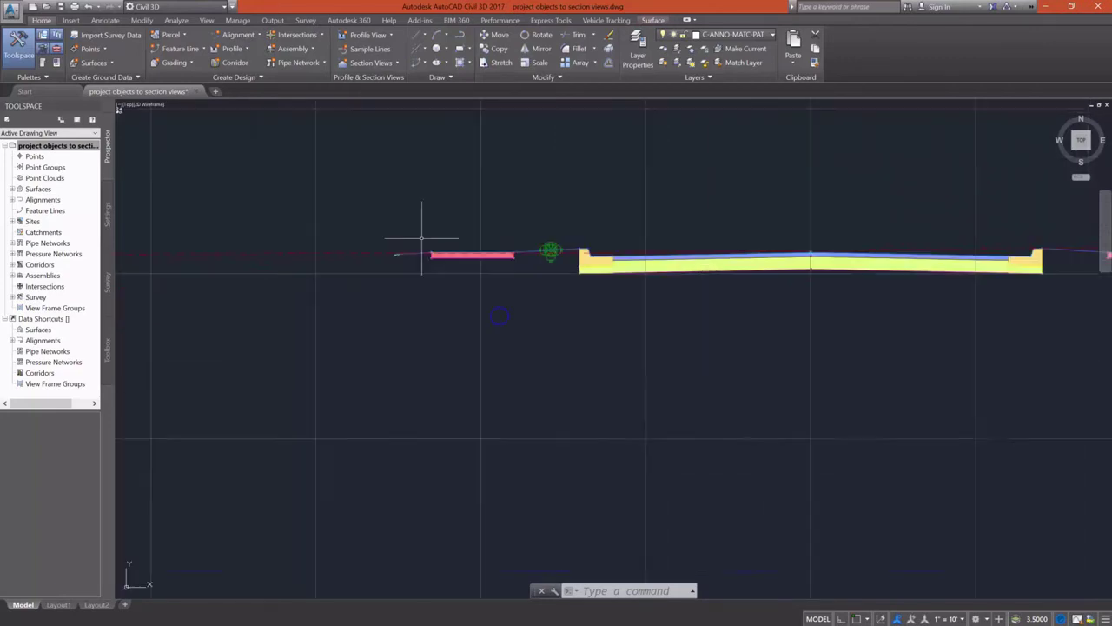
scroll(426, 224, up, 2)
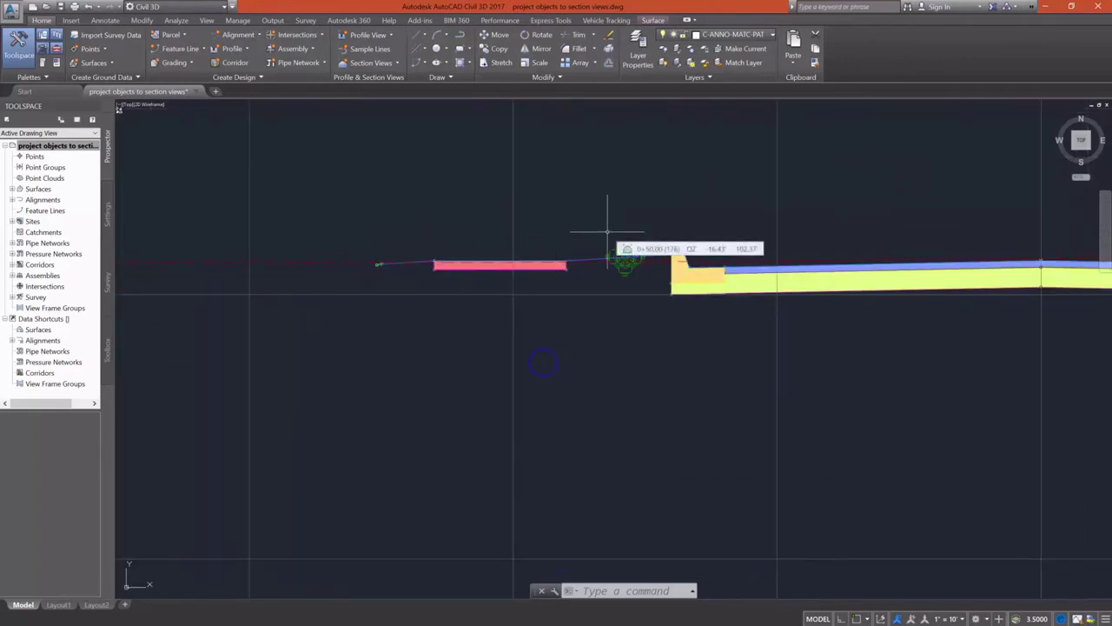
Set the 0+50.00 section's projected hydrant to the Fire Hydrant projection style
click(624, 258)
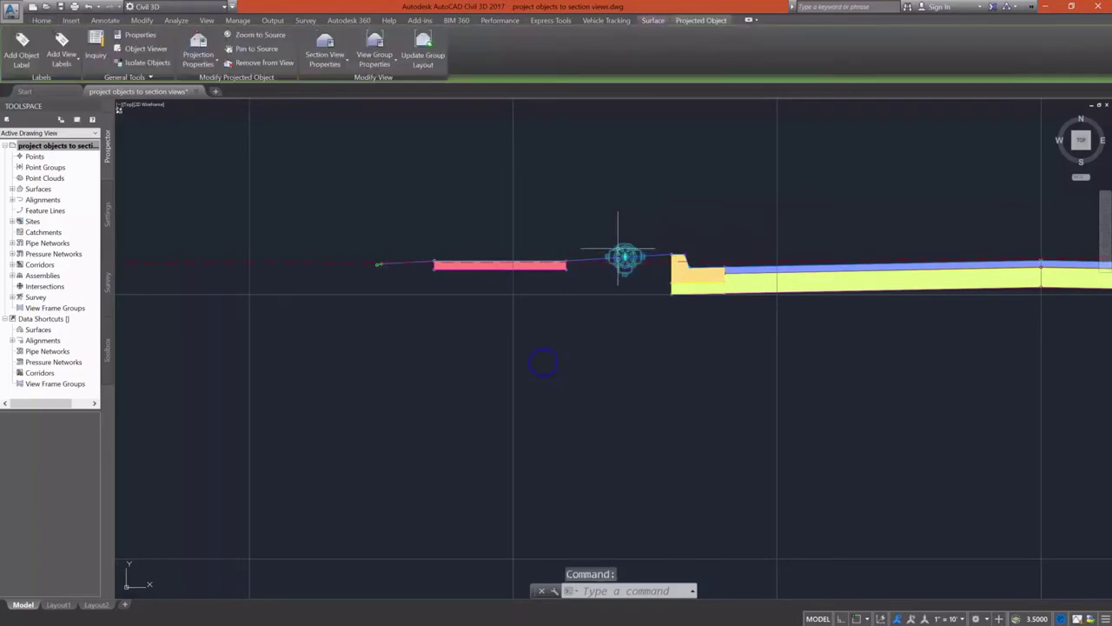
right_click(618, 252)
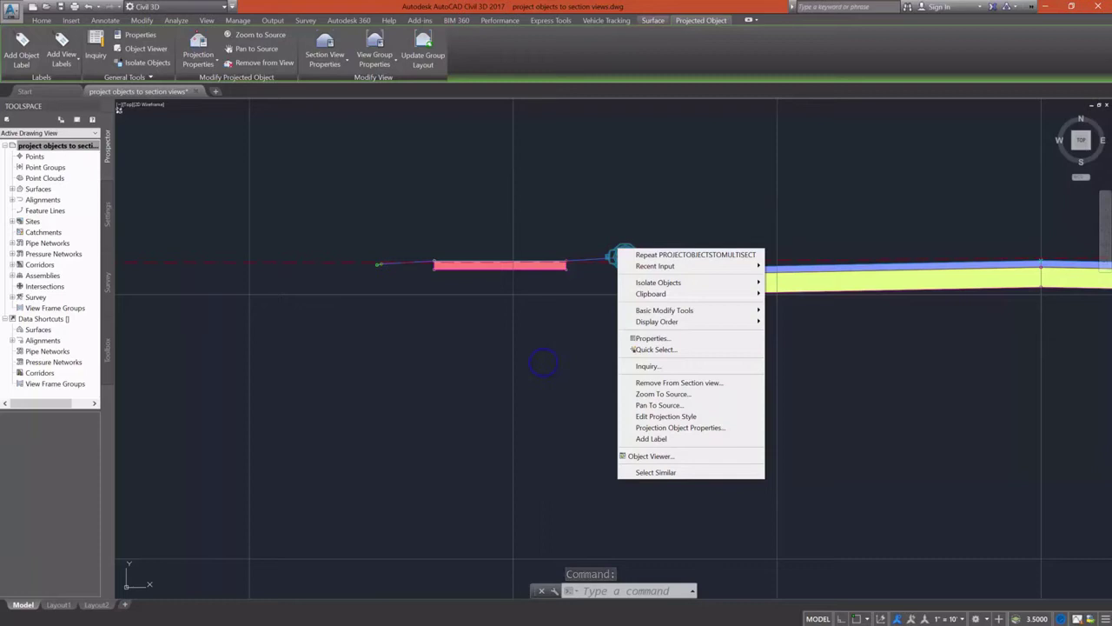
click(658, 427)
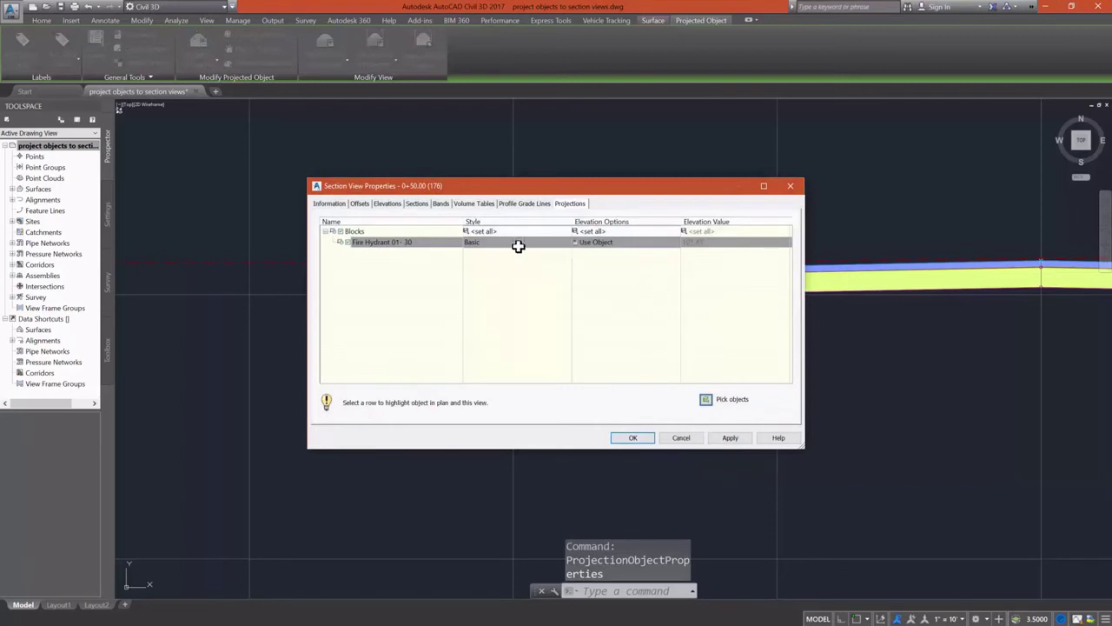
click(469, 244)
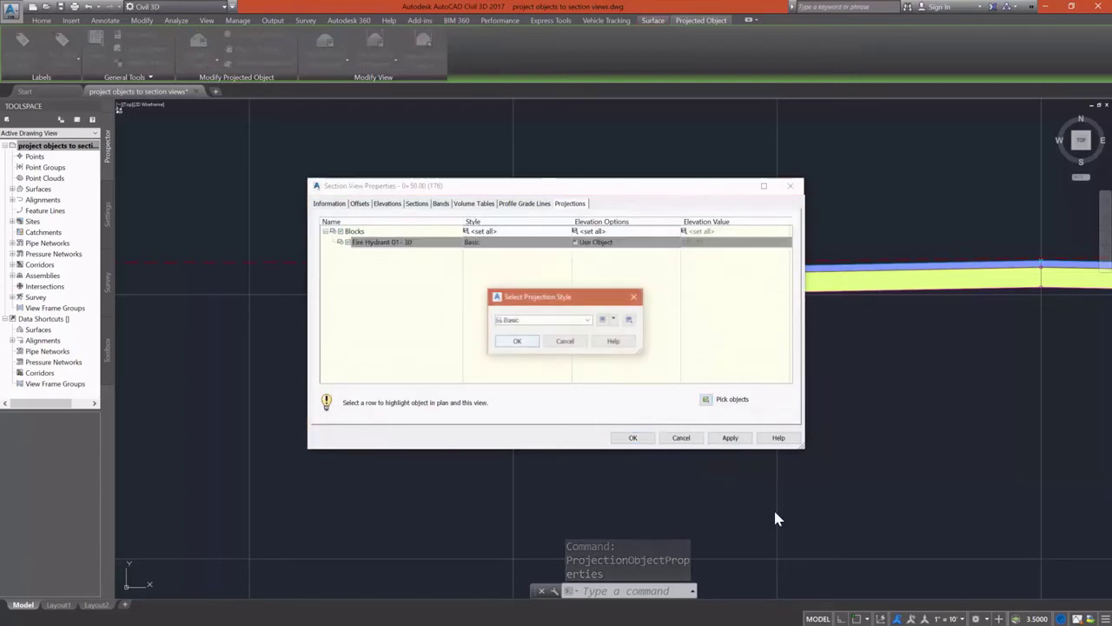
click(532, 320)
key(Down)
key(Return)
key(Return)
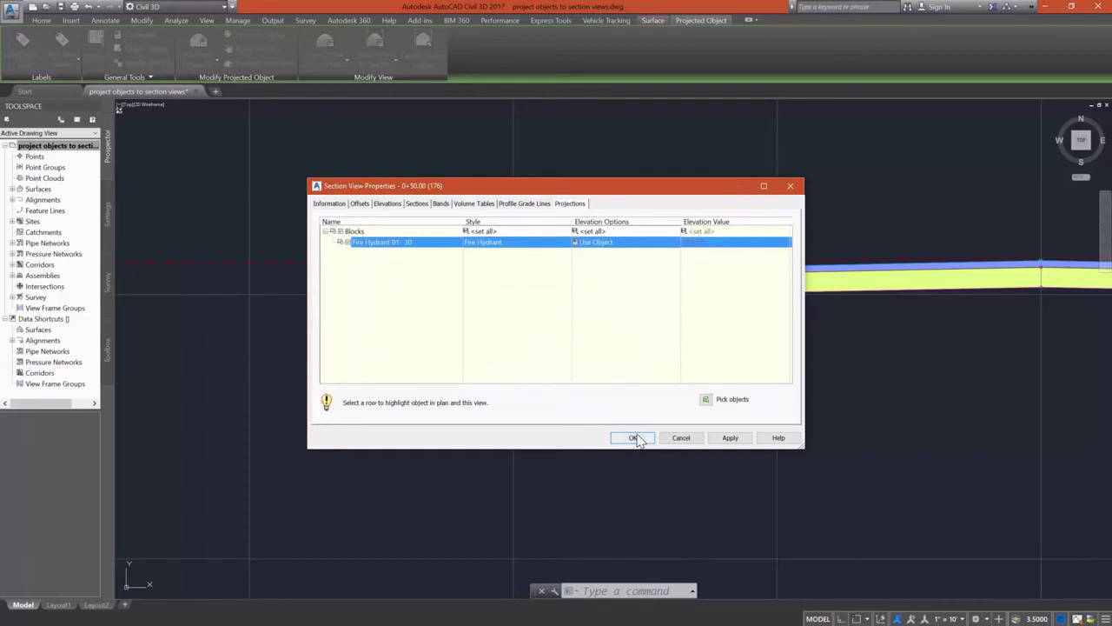
click(633, 439)
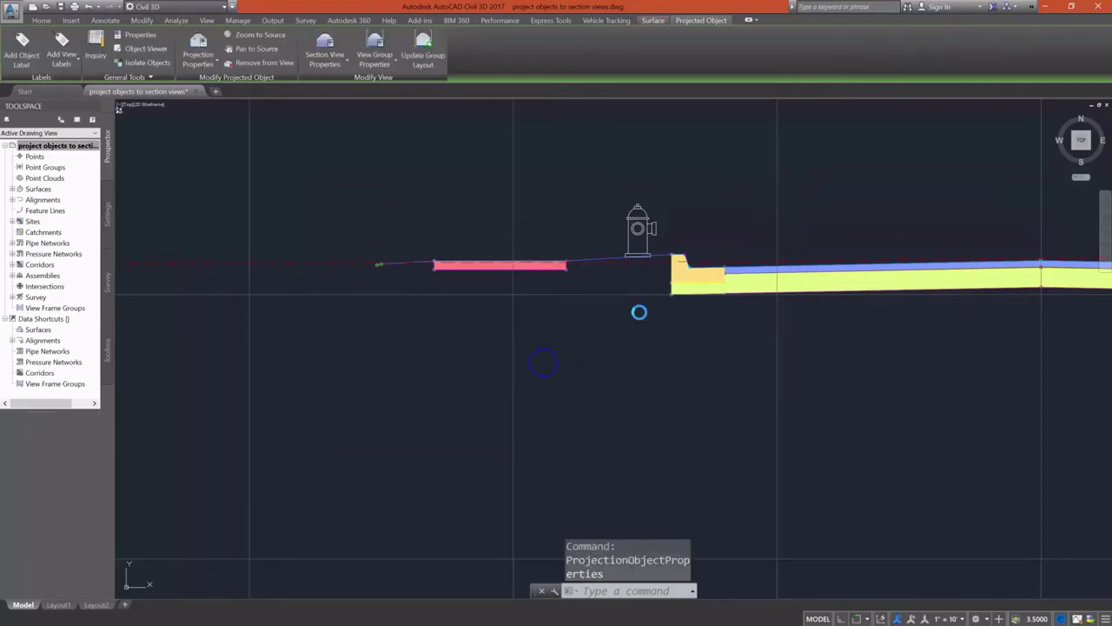
Zoom out to the section view grid and in on the 2+50.00 section view
scroll(640, 318, down, 8)
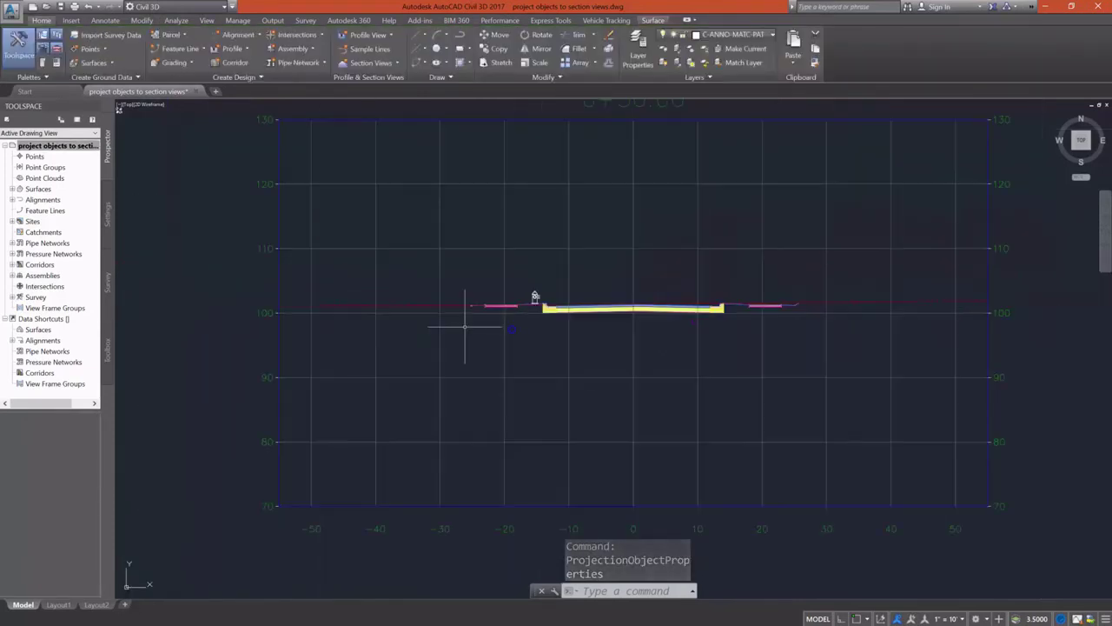
scroll(382, 295, down, 4)
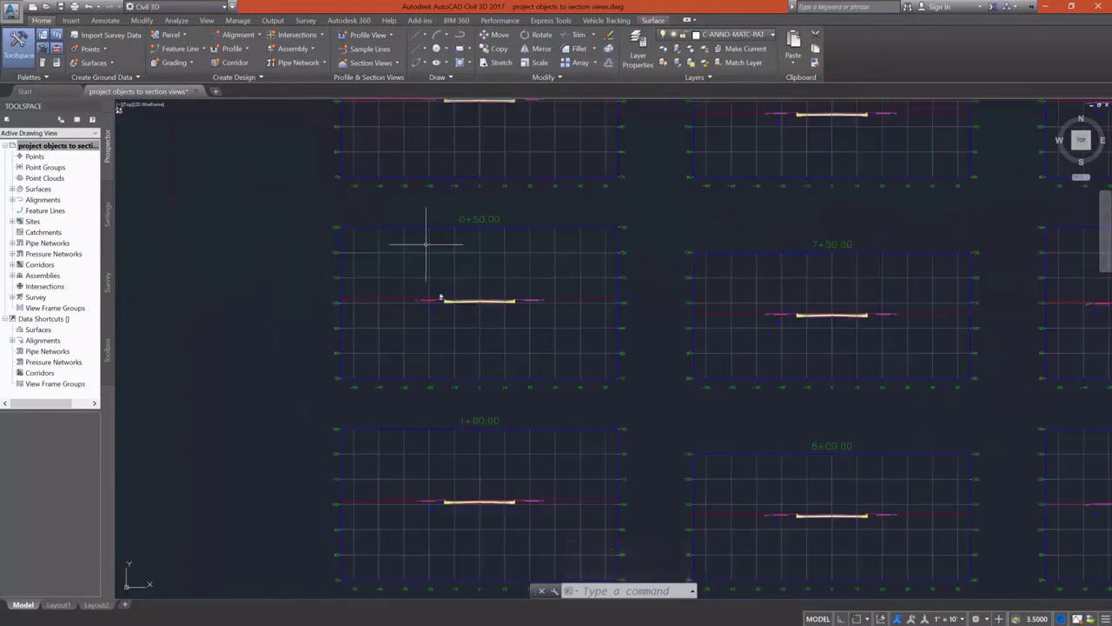
scroll(426, 245, down, 2)
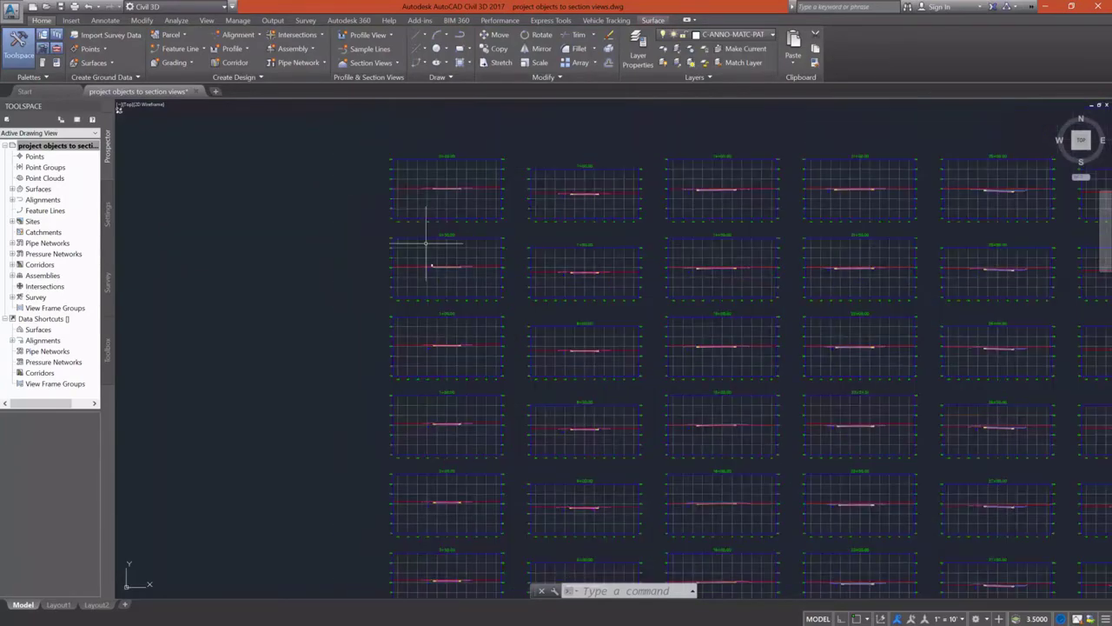
scroll(627, 225, down, 1)
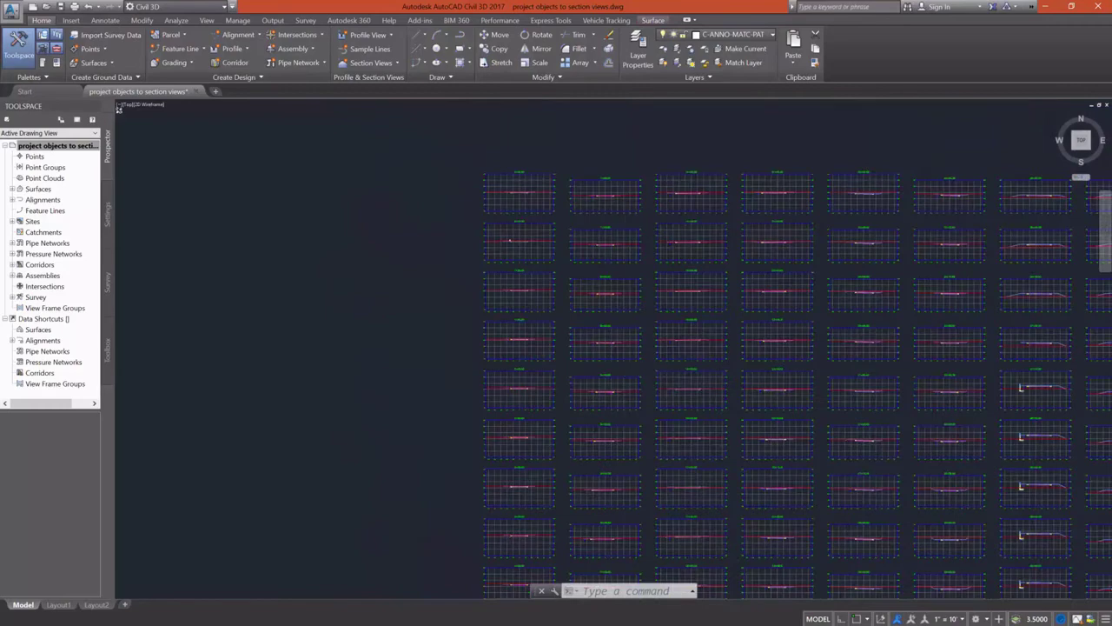
scroll(571, 384, up, 5)
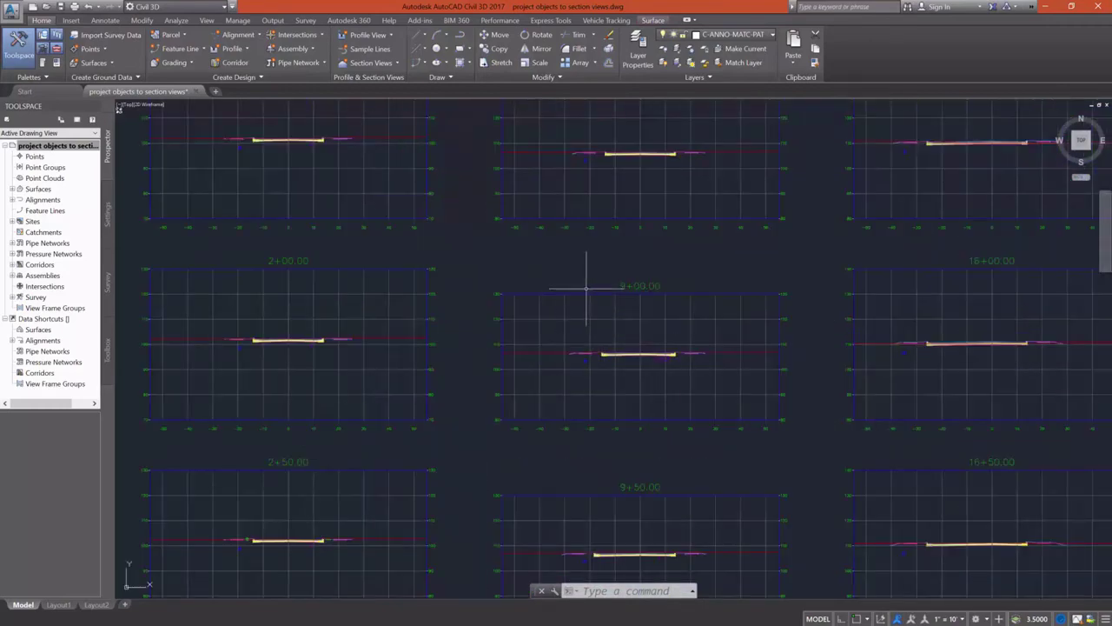
scroll(586, 287, down, 1)
scroll(326, 482, up, 6)
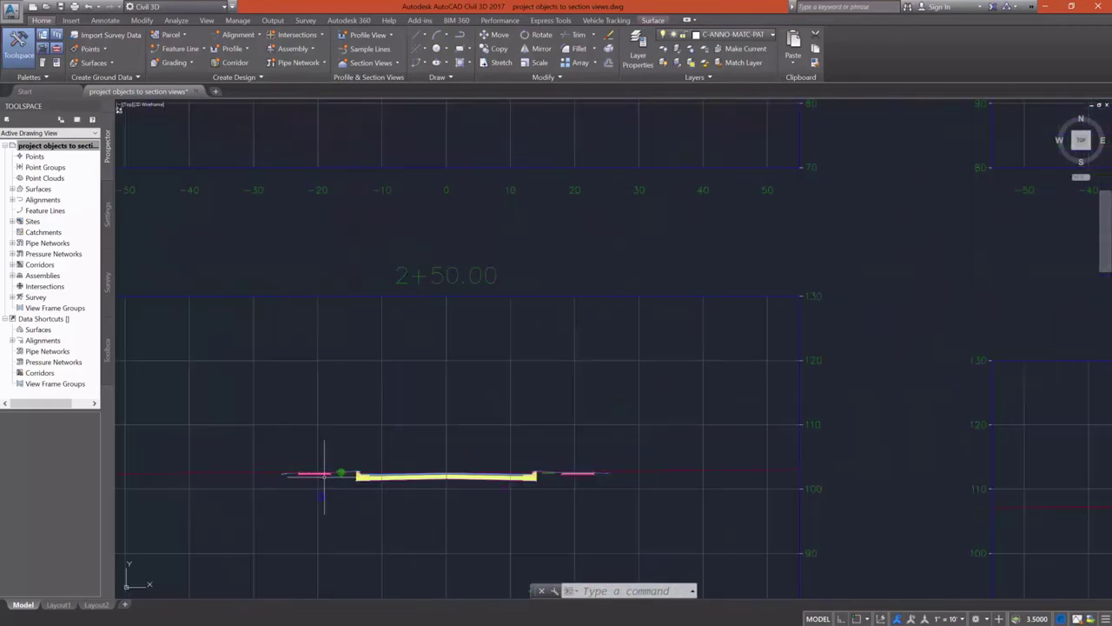
scroll(331, 506, up, 2)
Window-select the 2+50.00 section's projected hydrant and set its projection style to Fire Hydrant
click(417, 337)
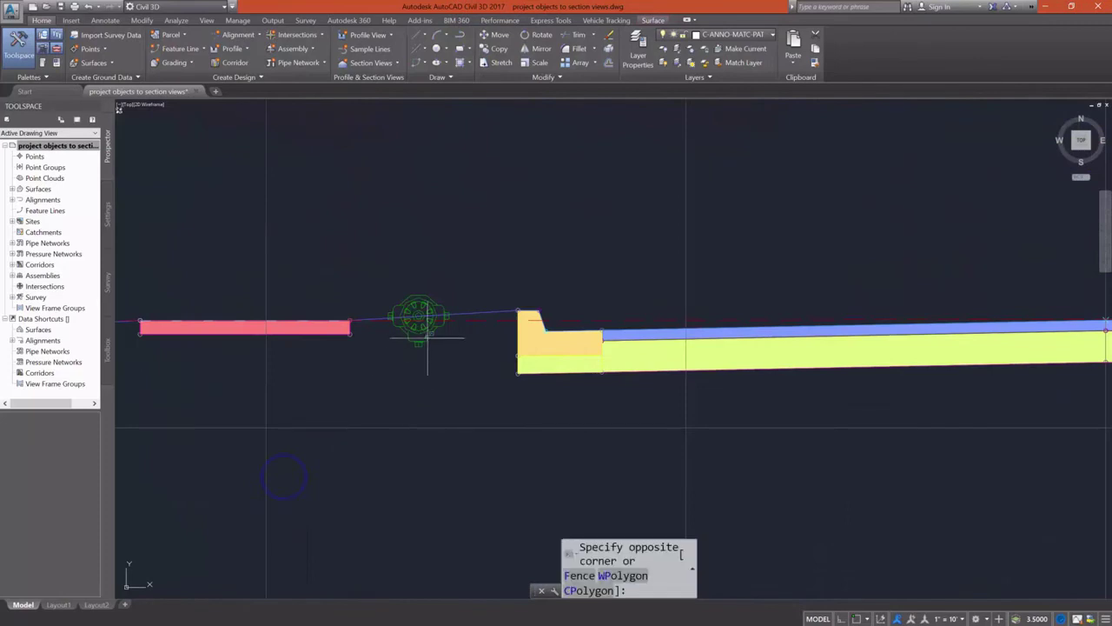
click(415, 352)
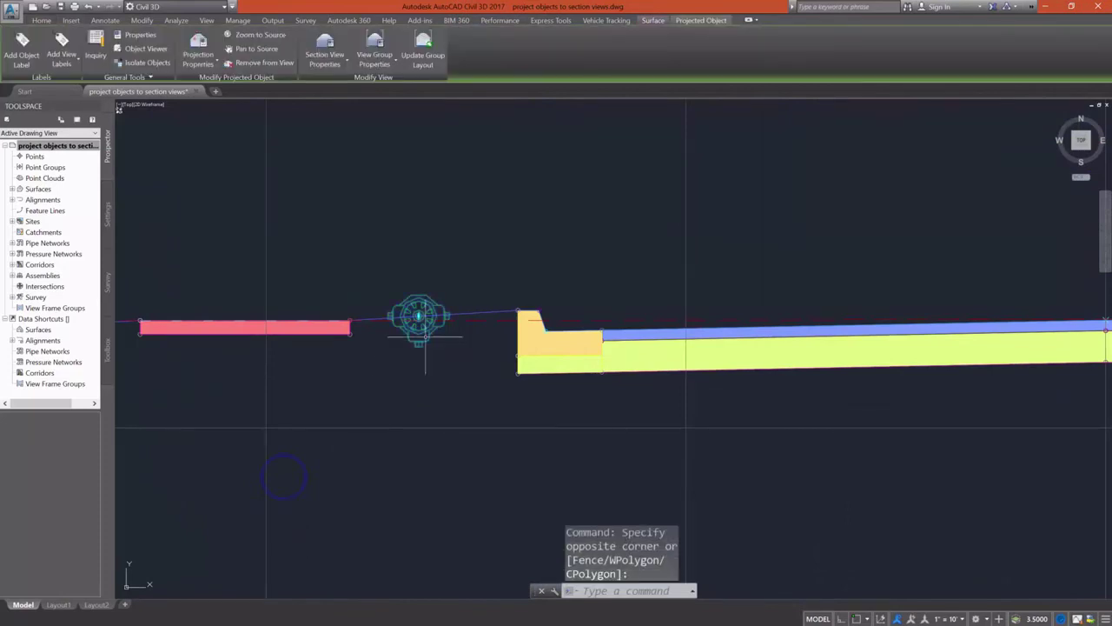
right_click(429, 347)
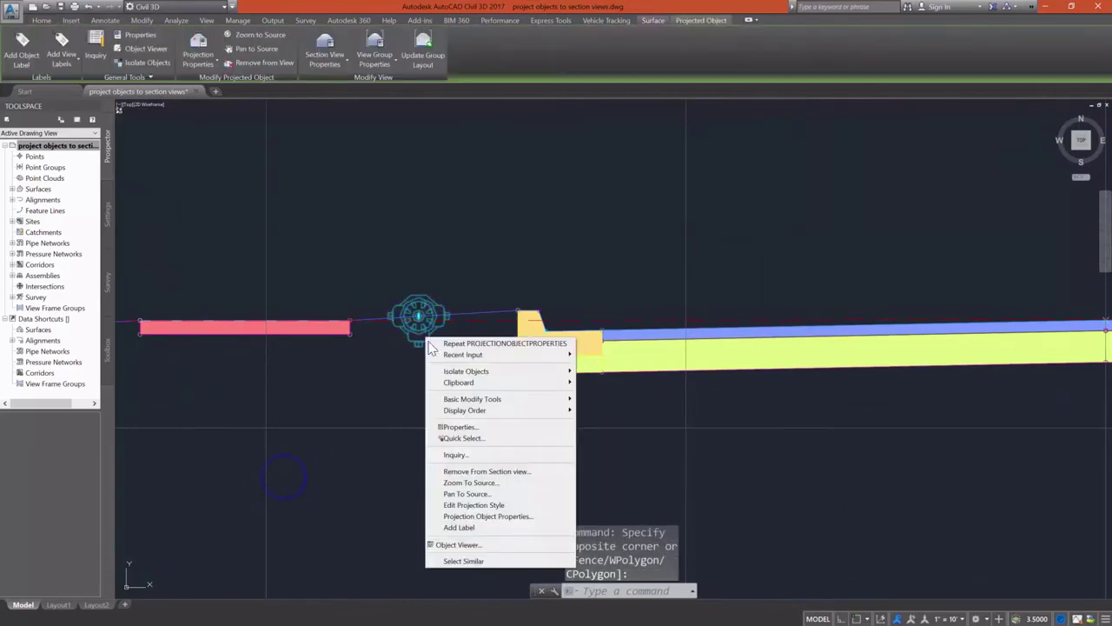
click(493, 518)
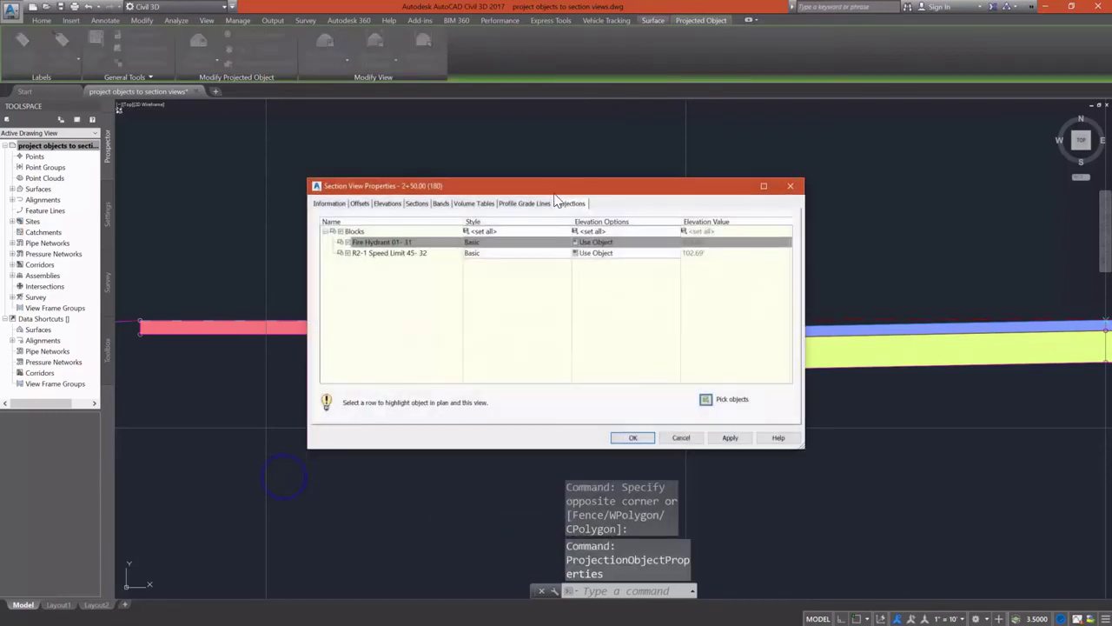
click(481, 243)
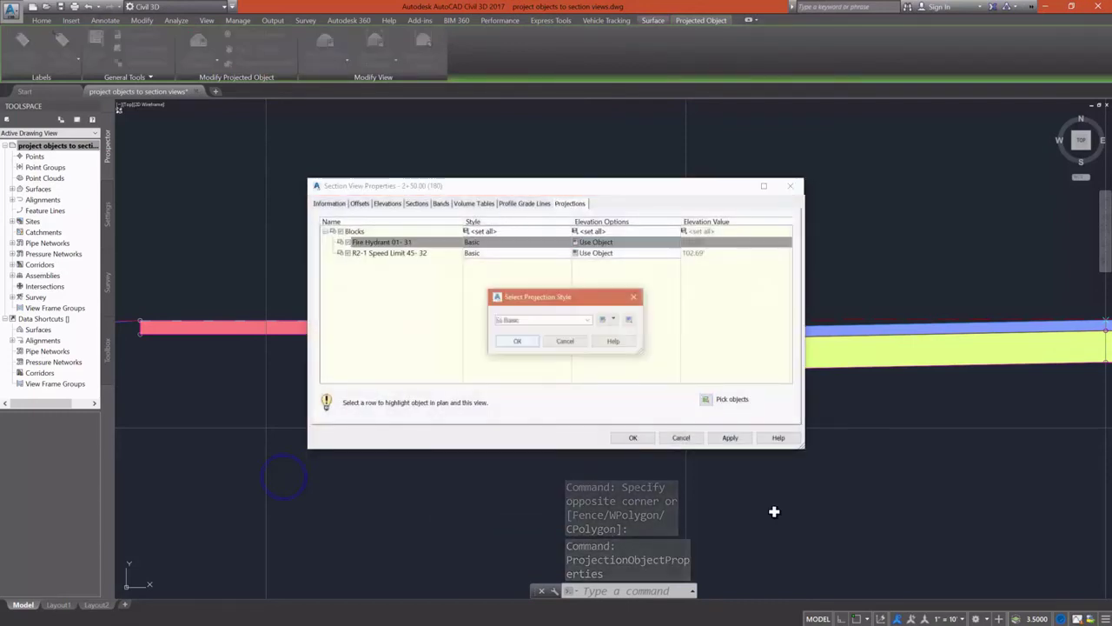
click(530, 321)
click(521, 344)
click(516, 341)
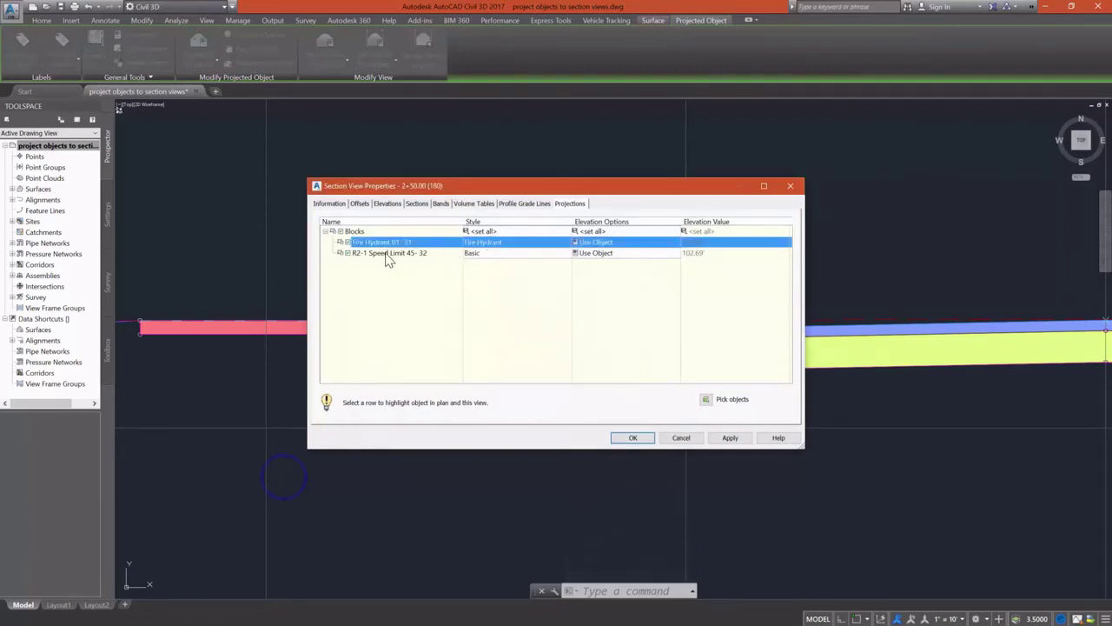
click(635, 439)
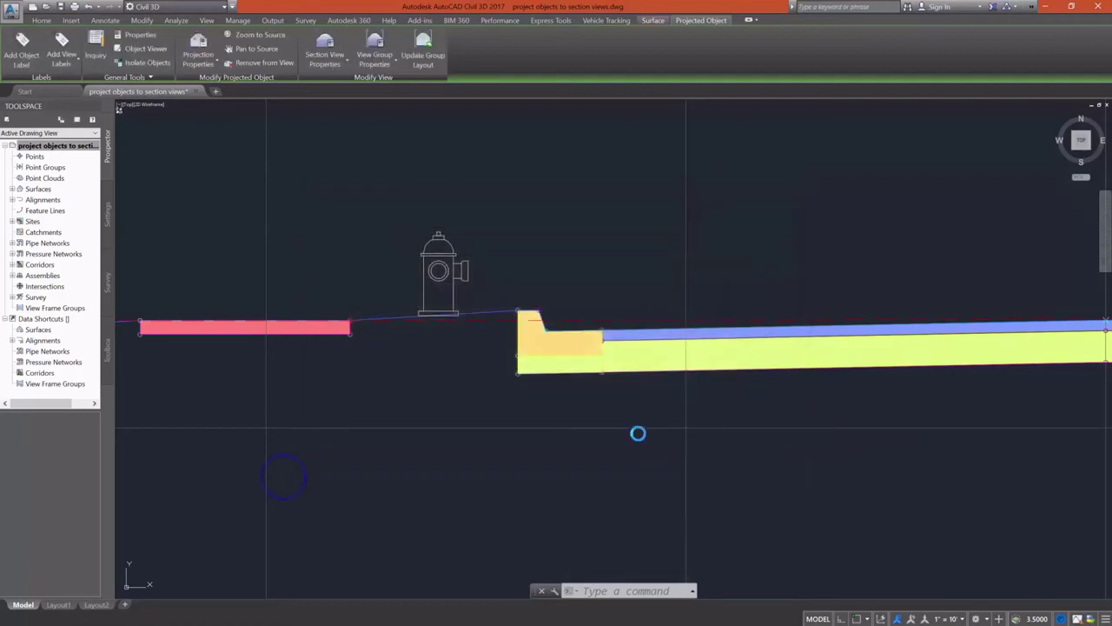
Zoom out from the 2+50.00 section until every section view in the grid is visible
scroll(405, 390, down, 4)
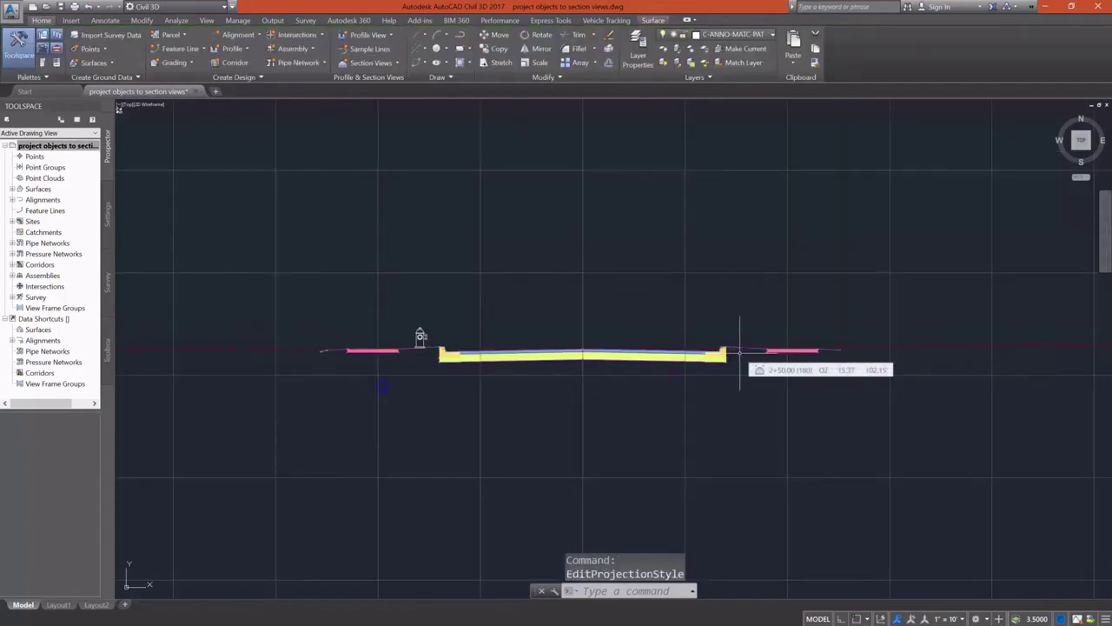
scroll(740, 351, up, 3)
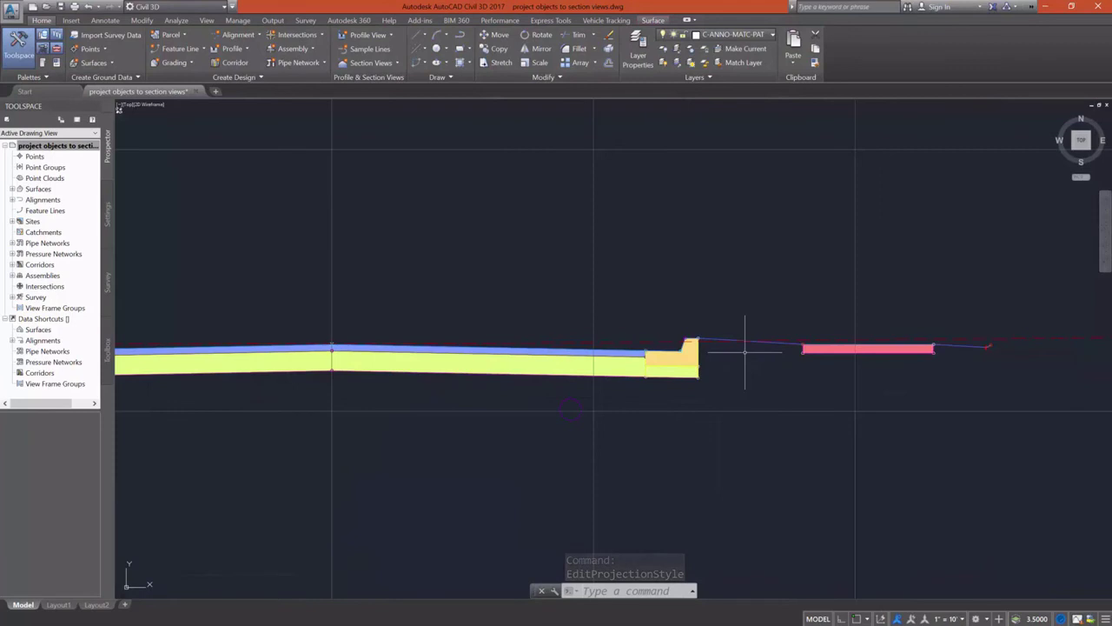
scroll(744, 352, up, 3)
scroll(745, 352, down, 6)
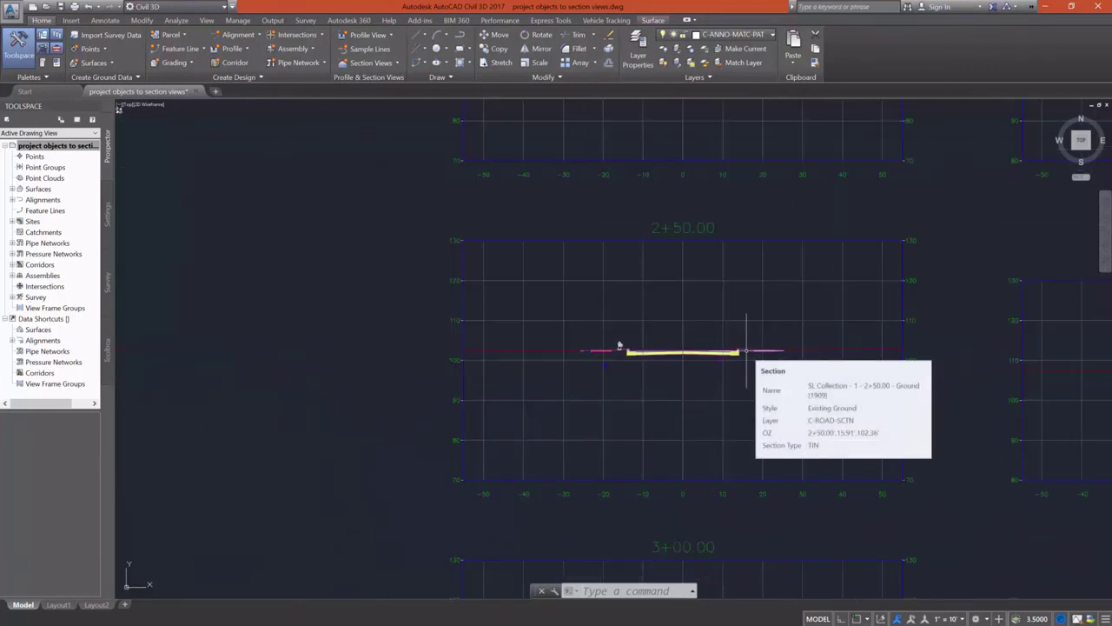
scroll(464, 362, down, 5)
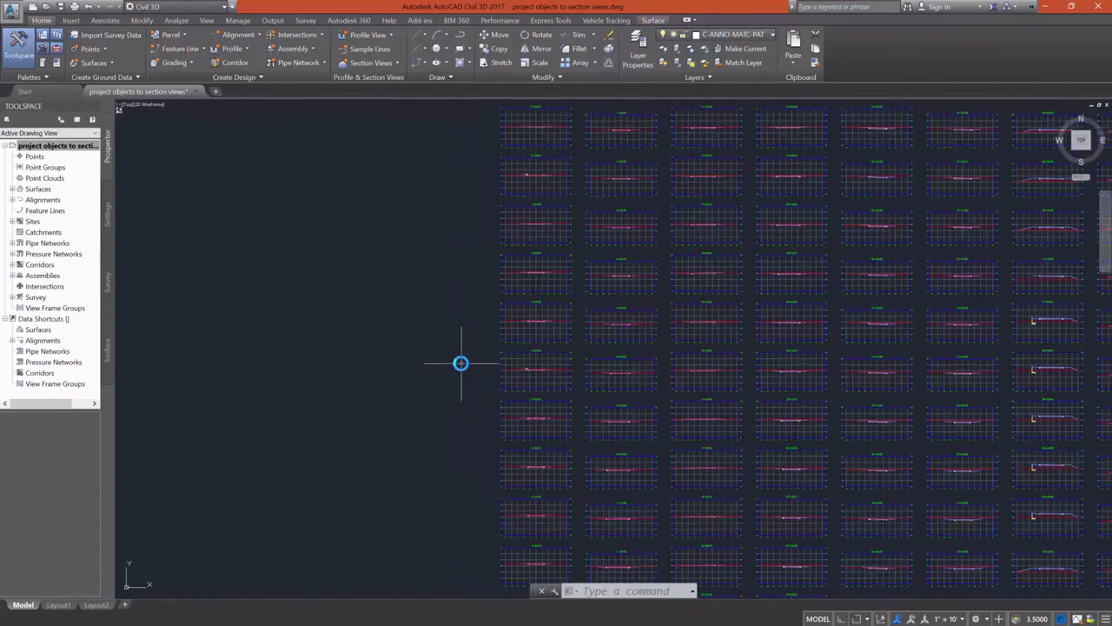
scroll(461, 363, down, 2)
scroll(553, 372, down, 2)
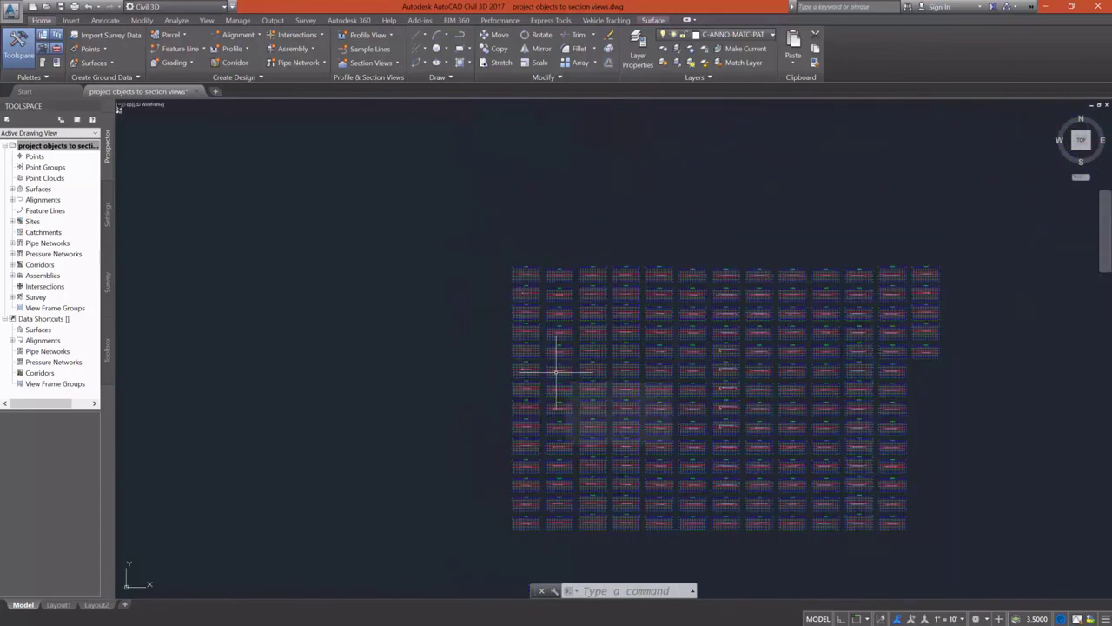